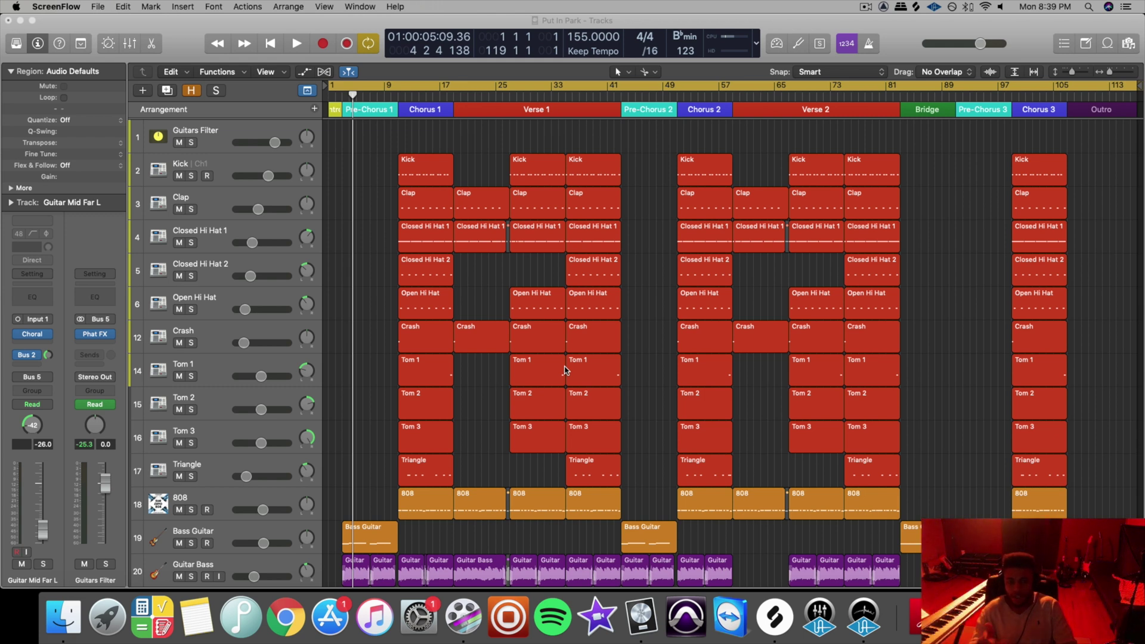
Save a copy of Put In Park organized as a folder, copying audio files and samples
{"action": "left_click", "coordinate": [565, 370]}
{"action": "left_click", "coordinate": [122, 6]}
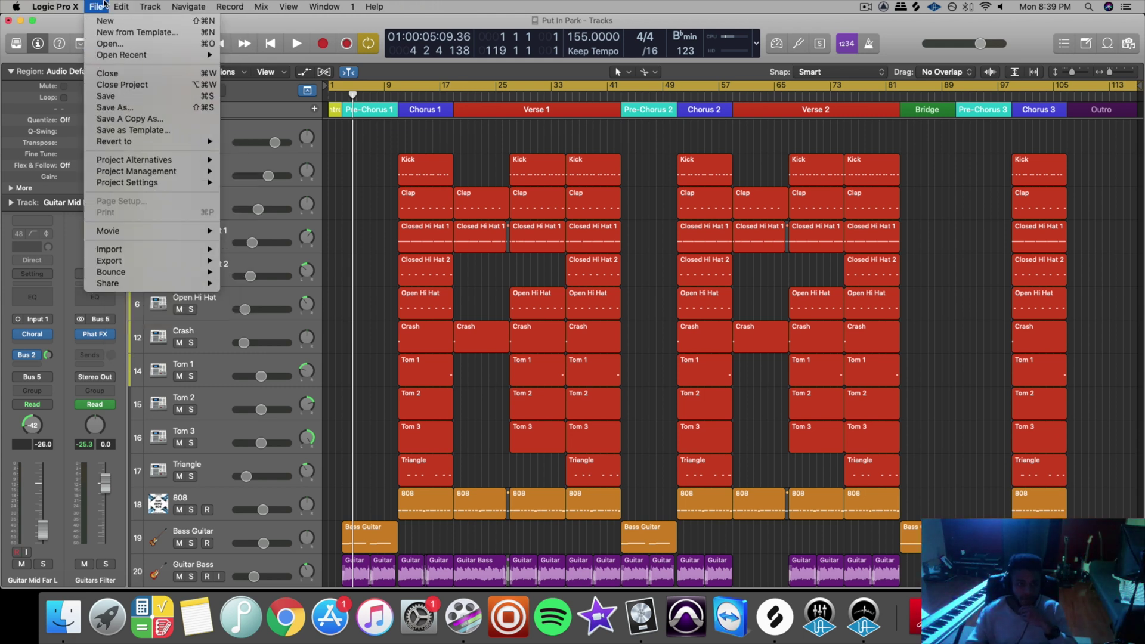
{"action": "left_click", "coordinate": [114, 108]}
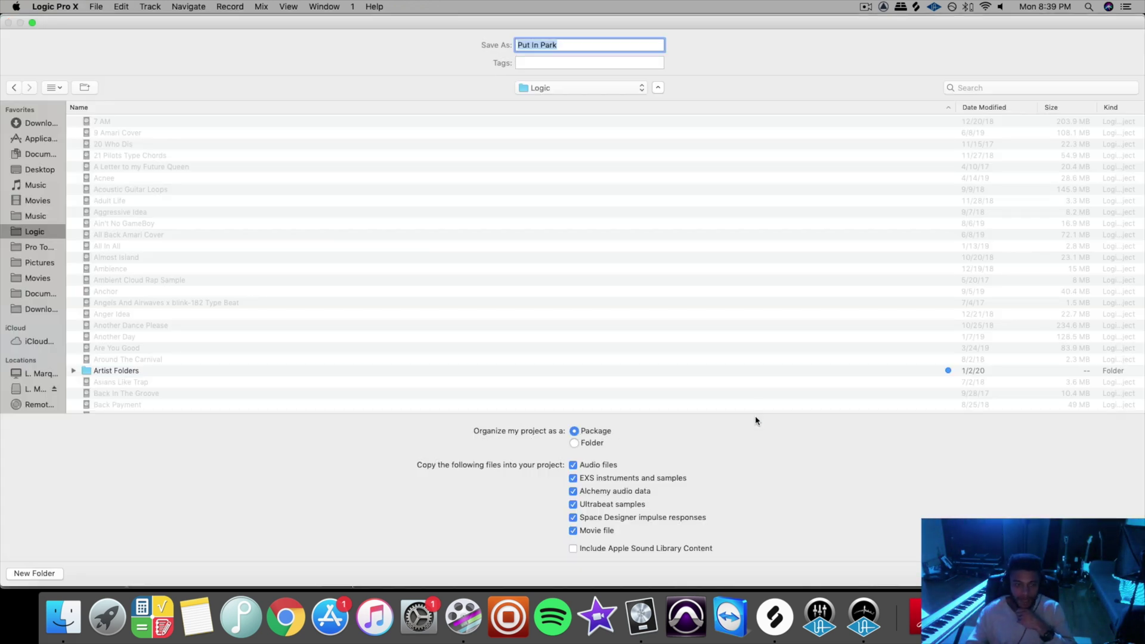
{"action": "scroll", "coordinate": [305, 224], "scroll_direction": "down", "scroll_amount": 10}
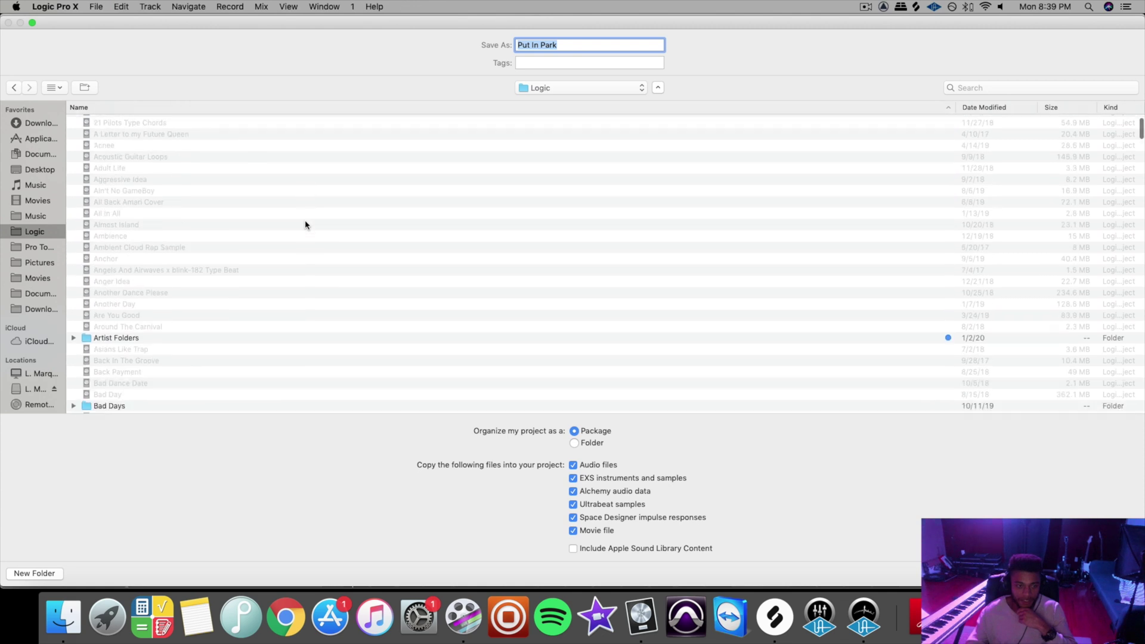
{"action": "scroll", "coordinate": [305, 224], "scroll_direction": "up", "scroll_amount": 10}
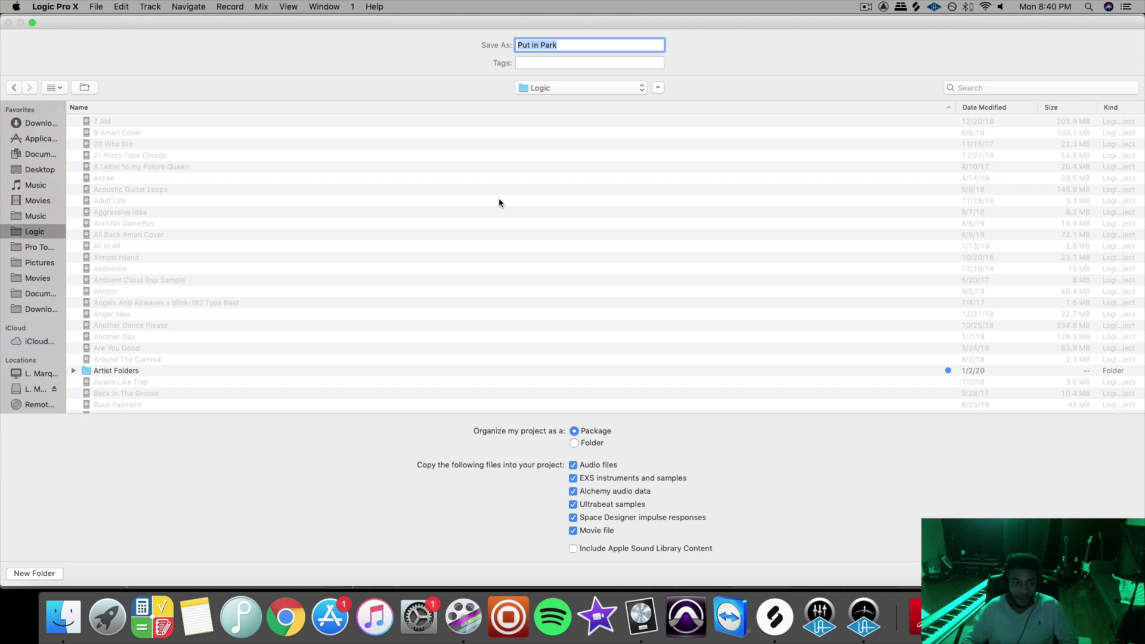
{"action": "left_click", "coordinate": [587, 443]}
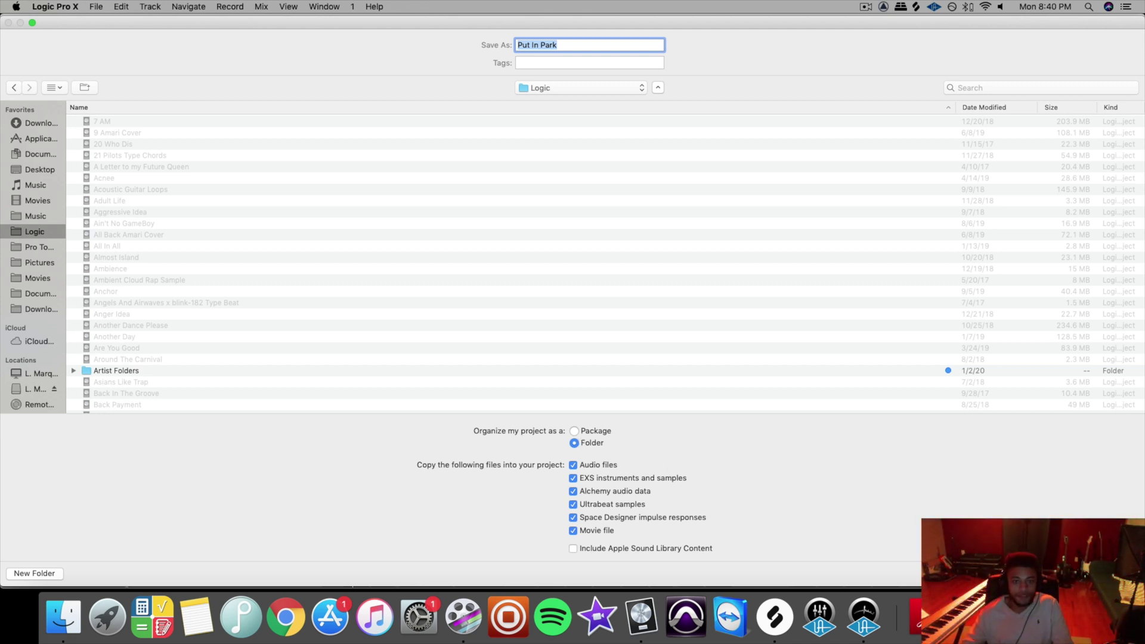
{"action": "key", "text": "Return"}
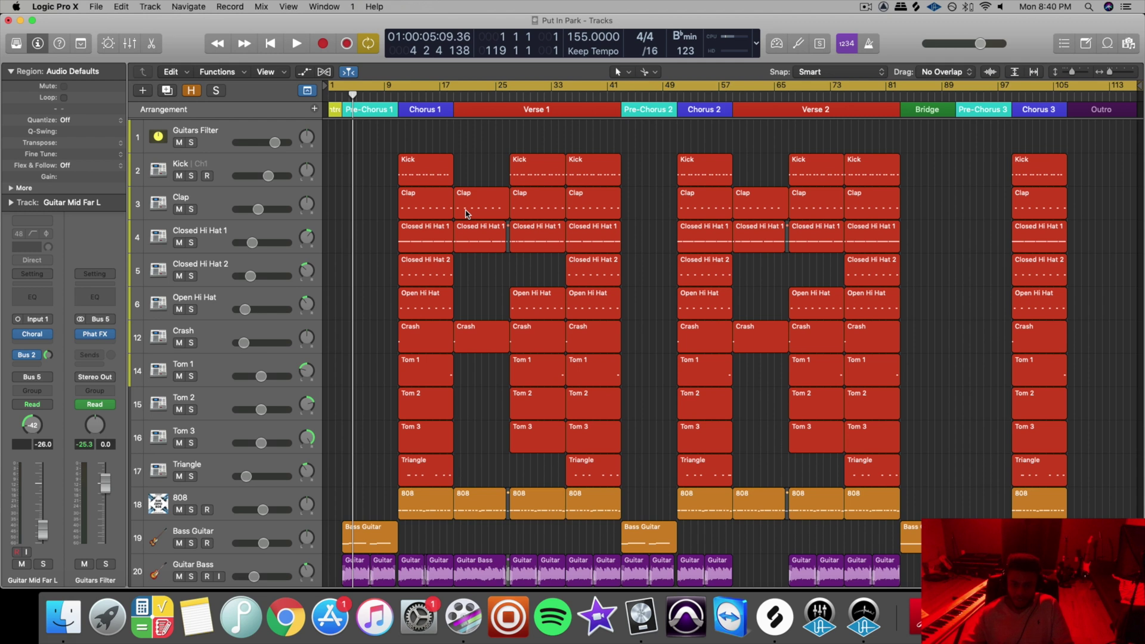
Select the 808 track and all eleven of its regions
{"action": "left_click", "coordinate": [295, 516]}
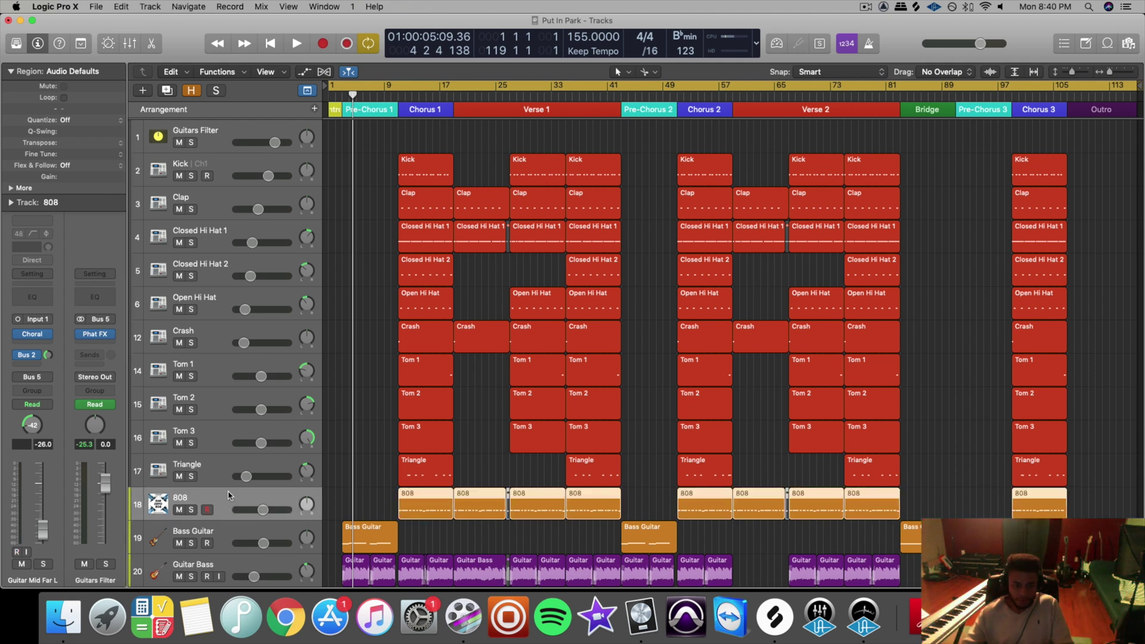
{"action": "mouse_move", "coordinate": [30, 268]}
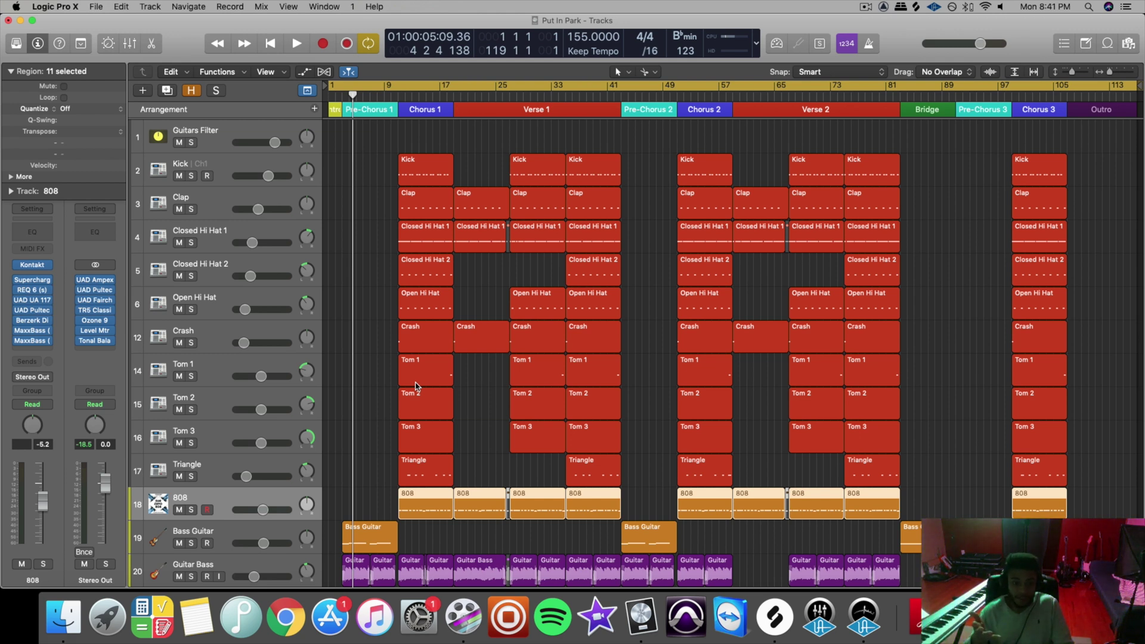
{"action": "scroll", "coordinate": [415, 386], "scroll_direction": "down", "scroll_amount": 2}
{"action": "left_click", "coordinate": [382, 430]}
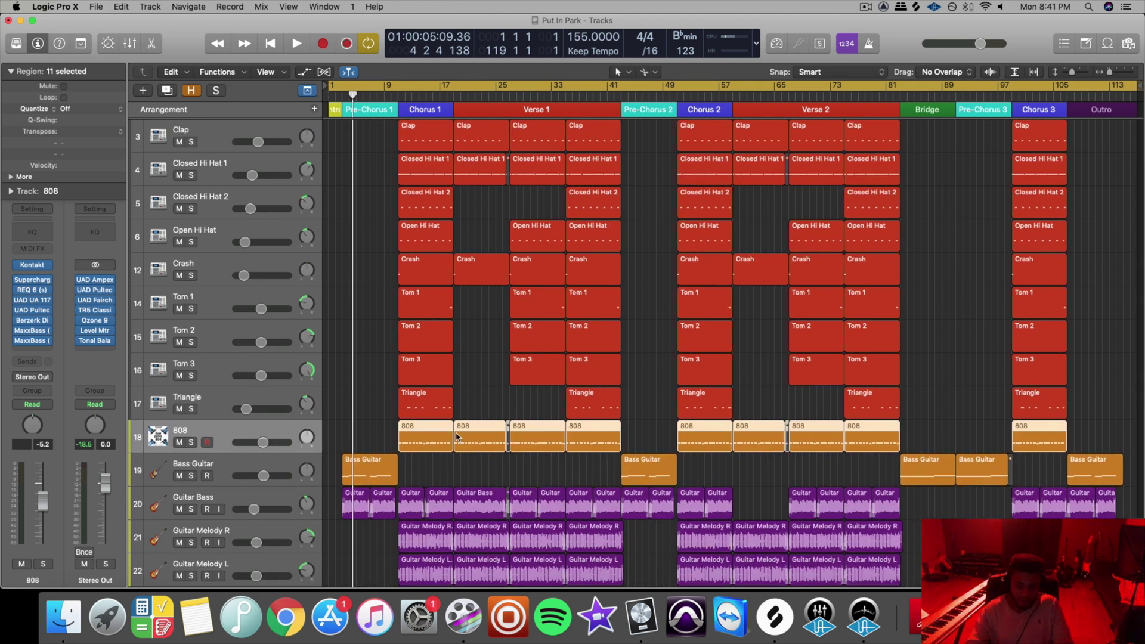
{"action": "key", "text": "c"}
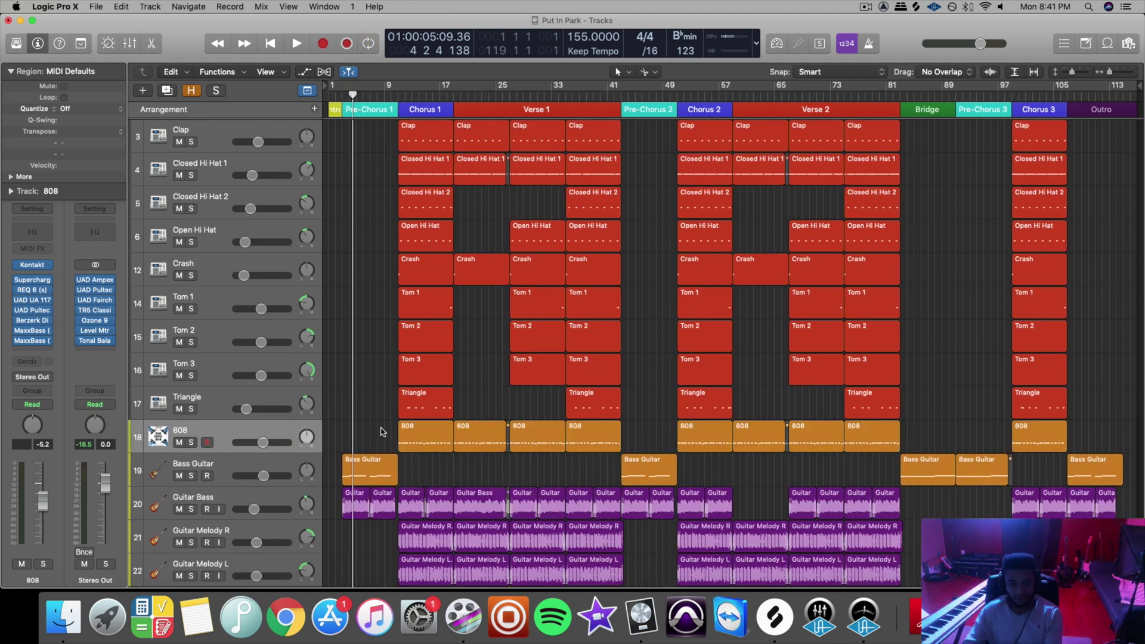
{"action": "left_click", "coordinate": [222, 430]}
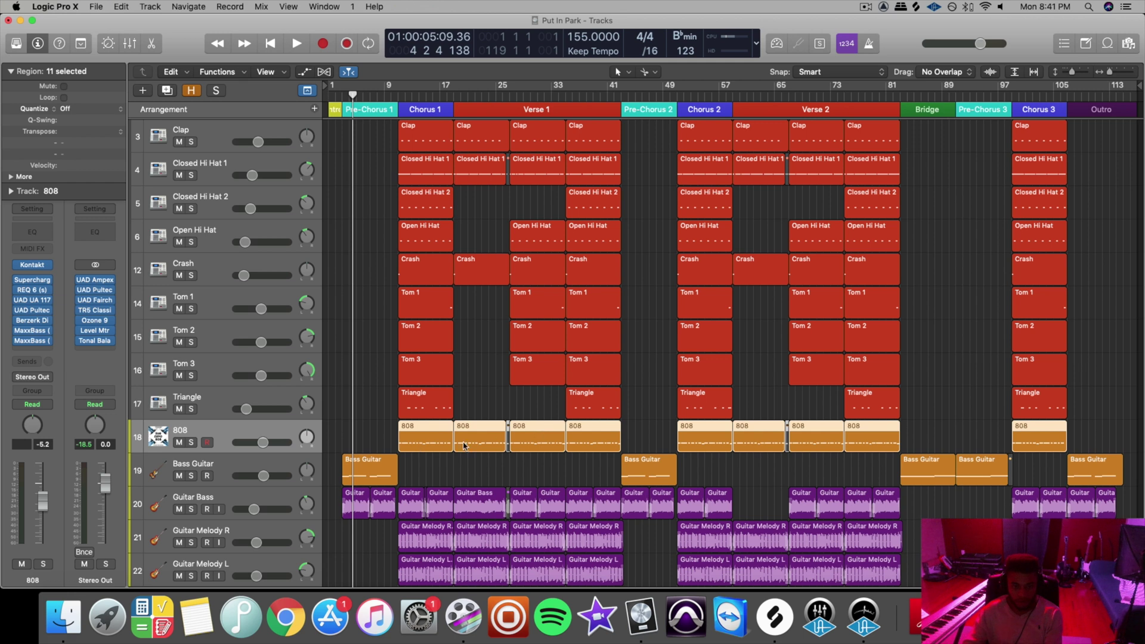
Bounce the 808 regions in place to new track 808_bip, leaving the source, Normalize Off
{"action": "right_click", "coordinate": [422, 440]}
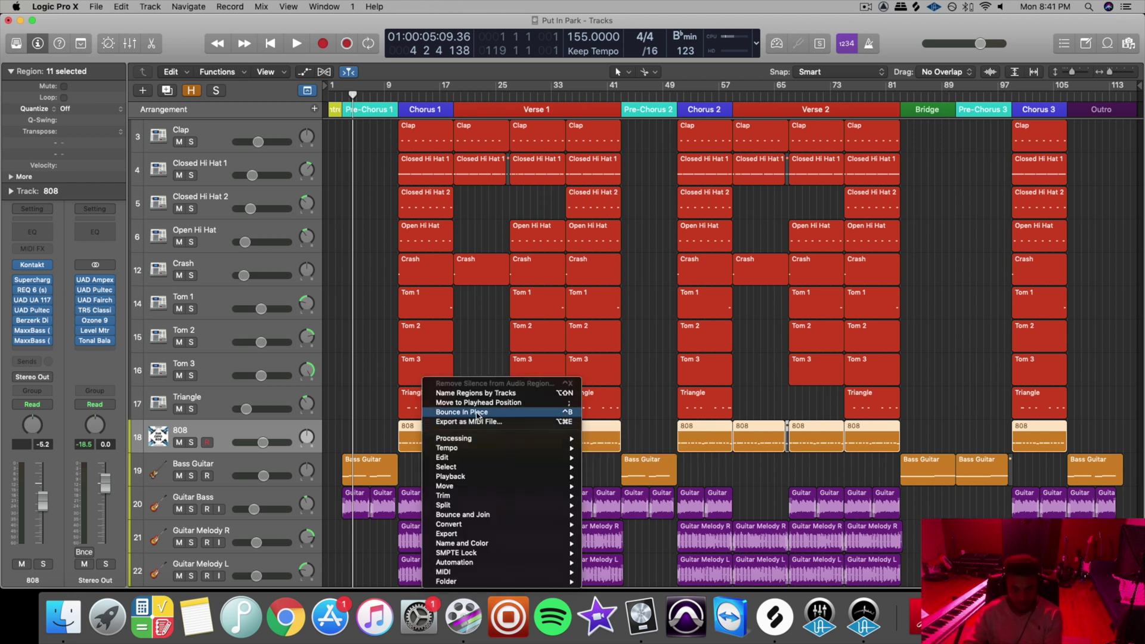
{"action": "left_click", "coordinate": [479, 412]}
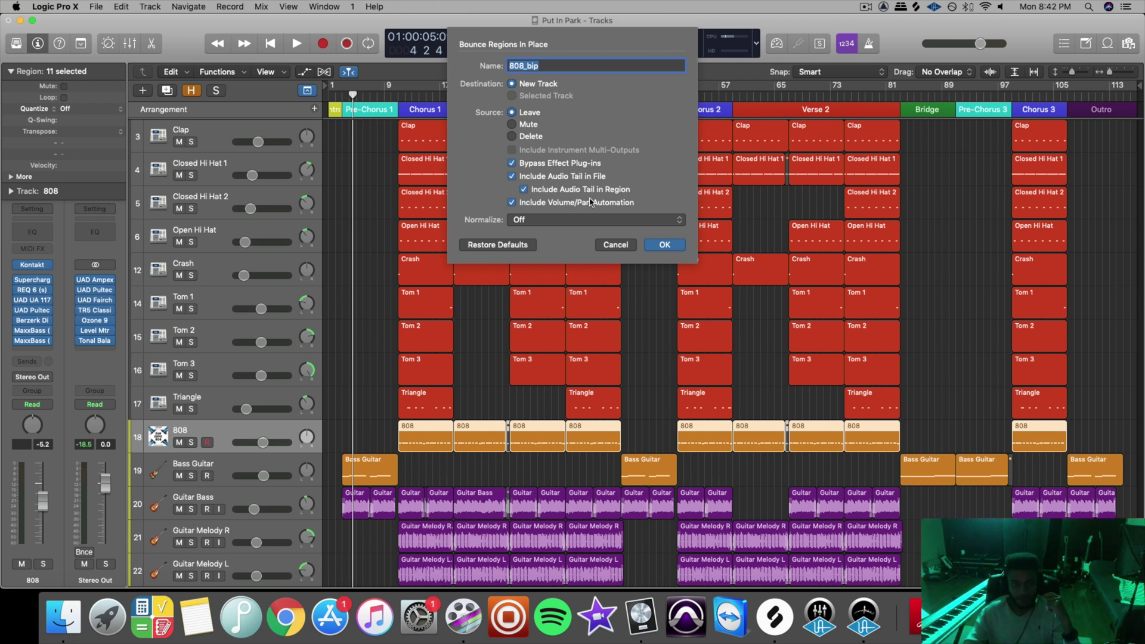
{"action": "left_click", "coordinate": [538, 221]}
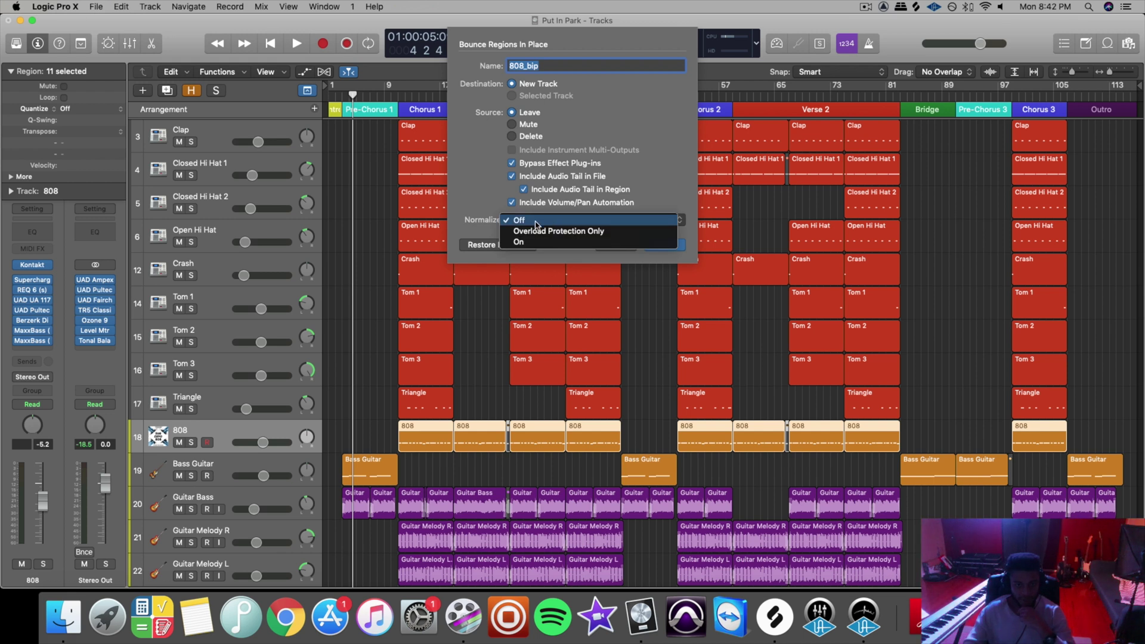
{"action": "left_click", "coordinate": [537, 222]}
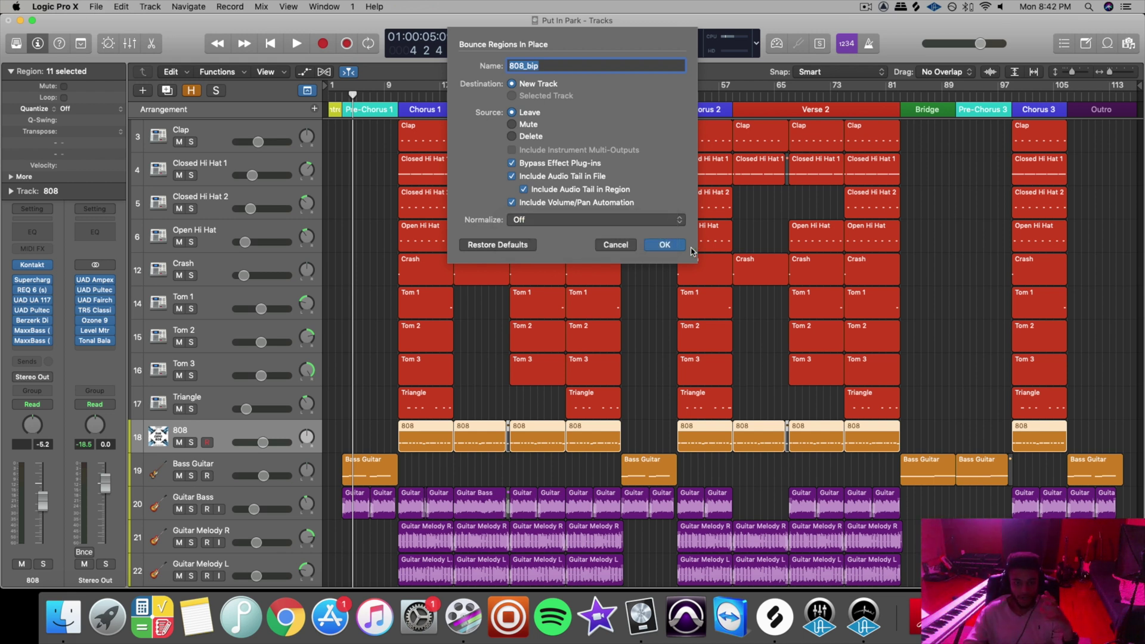
{"action": "left_click", "coordinate": [664, 243]}
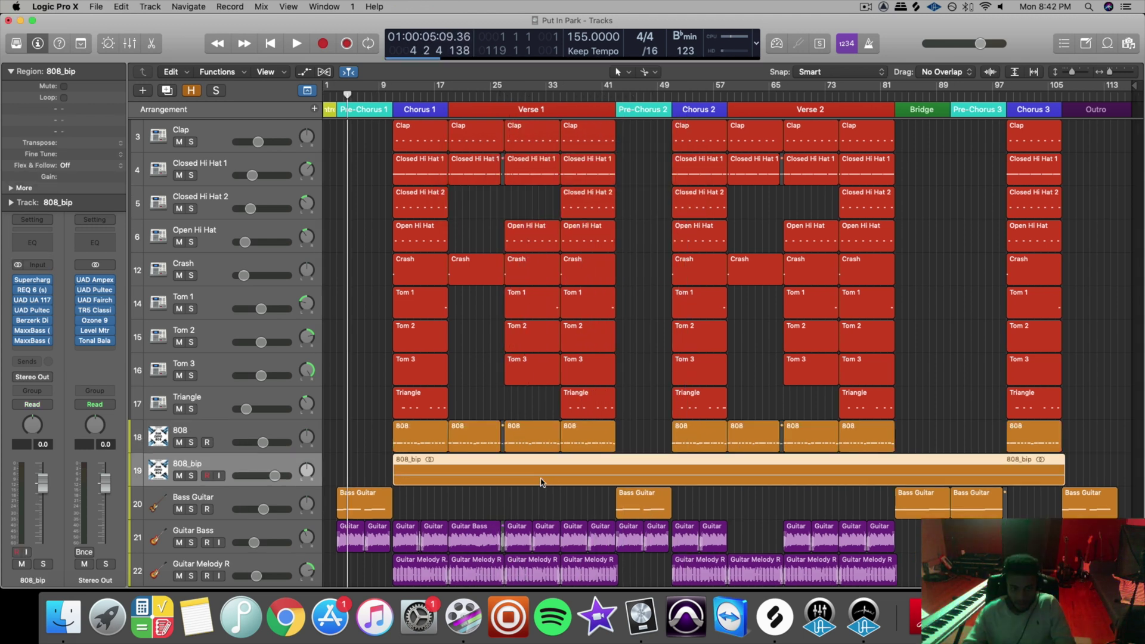
Mute and hide the original 808 track, leaving the bounced 808_bip track
{"action": "left_click", "coordinate": [203, 435]}
{"action": "left_click", "coordinate": [197, 468]}
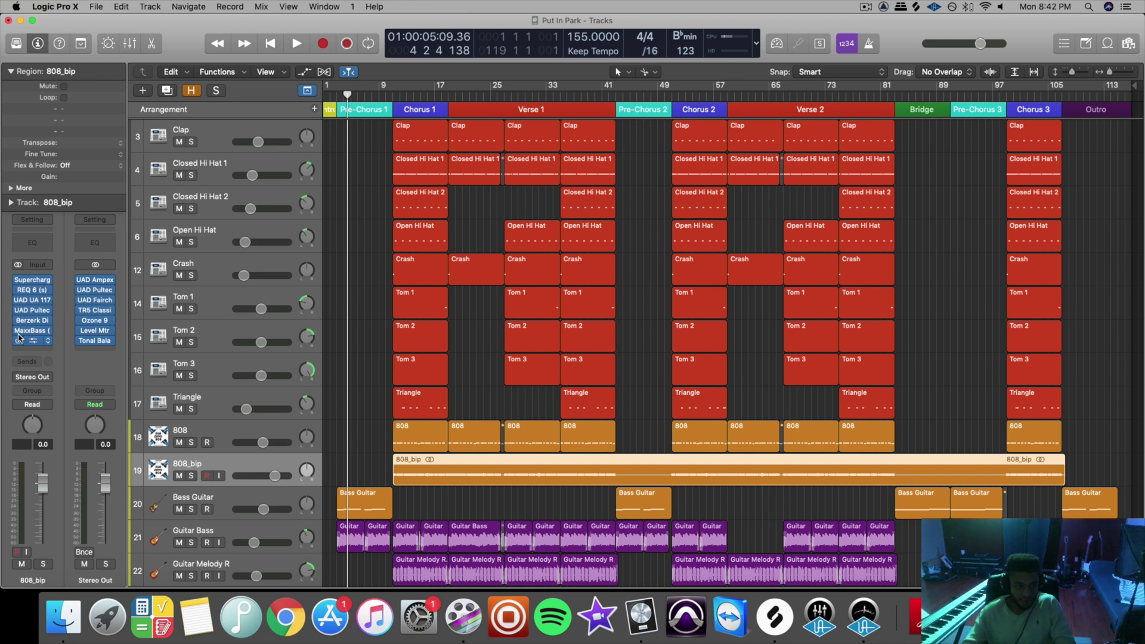
{"action": "key", "text": "Up"}
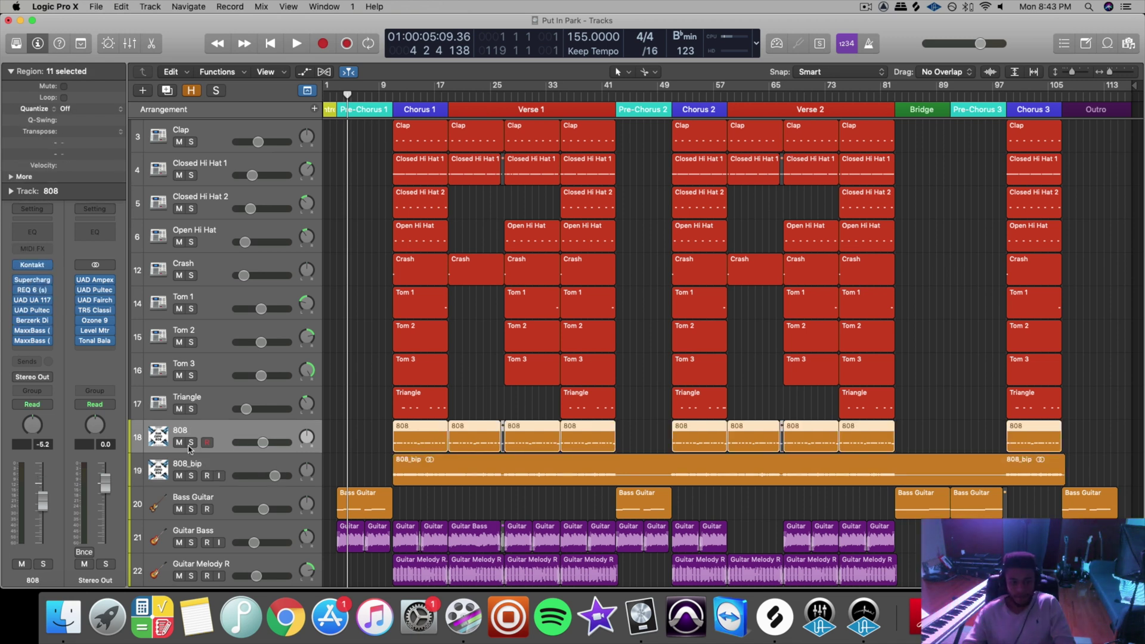
{"action": "key", "text": "ctrl+m"}
{"action": "left_click", "coordinate": [19, 319]}
{"action": "left_click", "coordinate": [18, 316]}
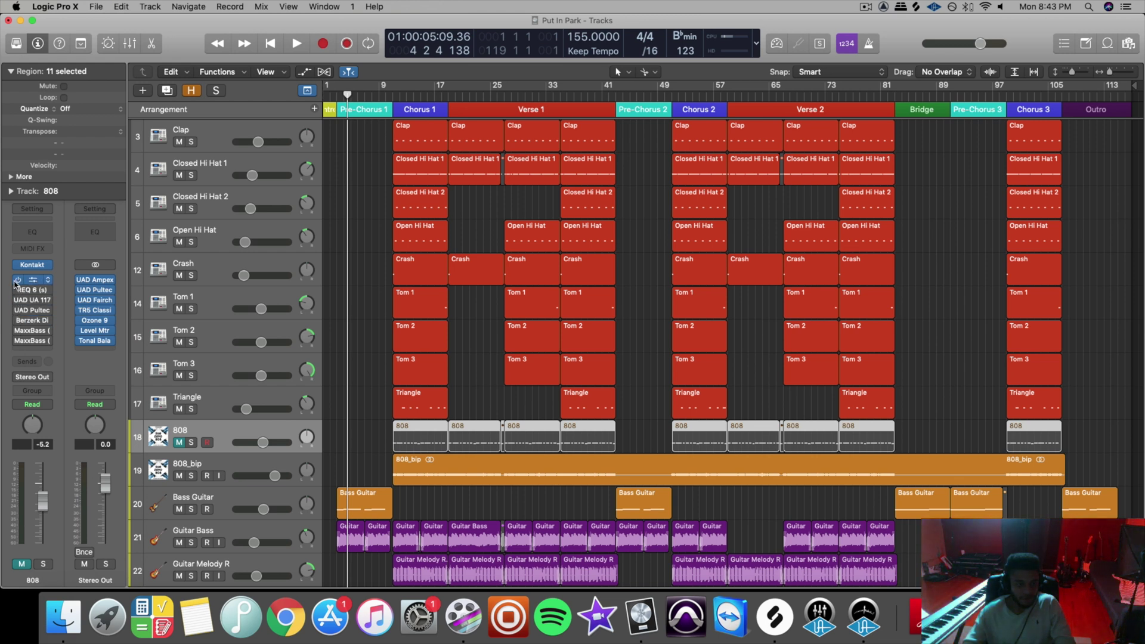
{"action": "right_click", "coordinate": [230, 436]}
{"action": "left_click", "coordinate": [256, 501]}
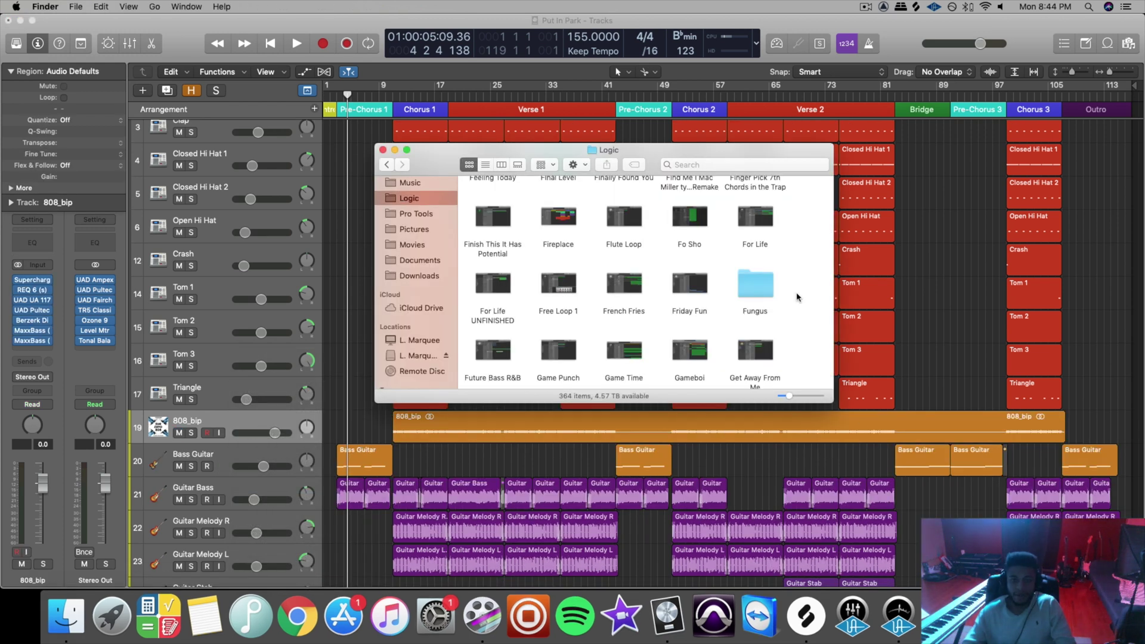
Compress the Fungus folder in Finder into Fungus.zip
{"action": "left_click", "coordinate": [757, 286]}
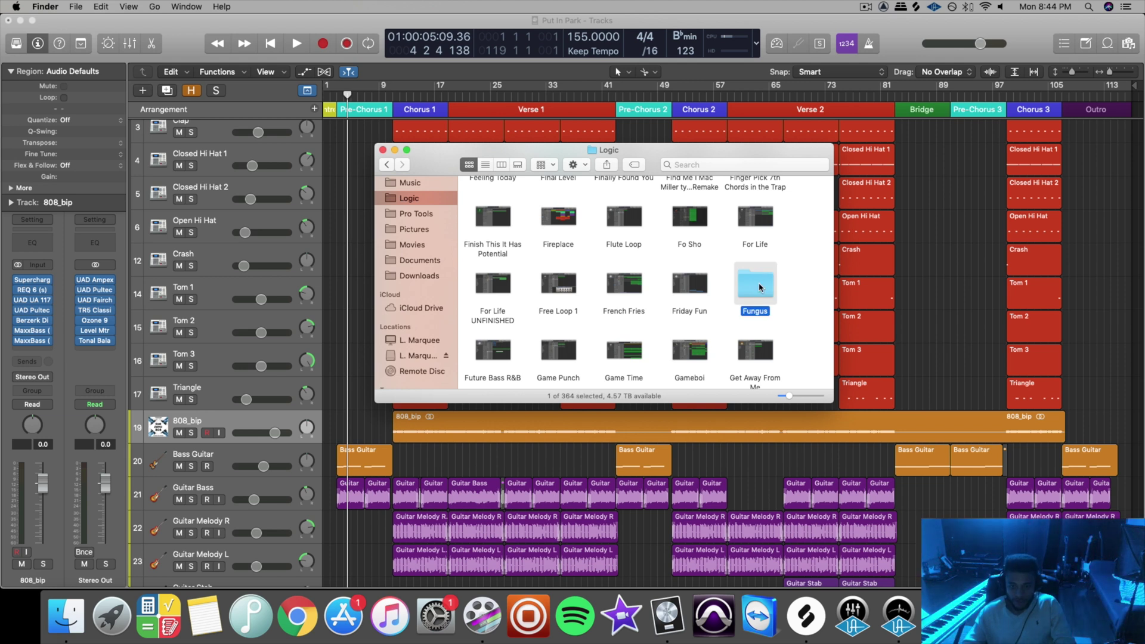
{"action": "right_click", "coordinate": [757, 286]}
{"action": "left_click", "coordinate": [811, 350]}
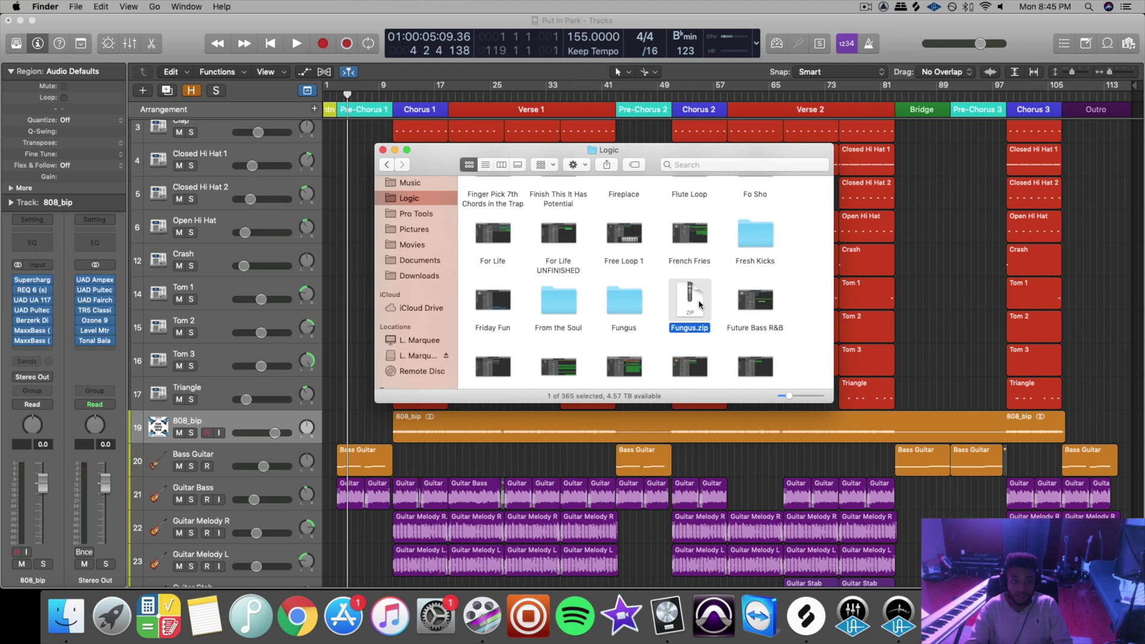
{"action": "scroll", "coordinate": [304, 407], "scroll_direction": "up", "scroll_amount": 1}
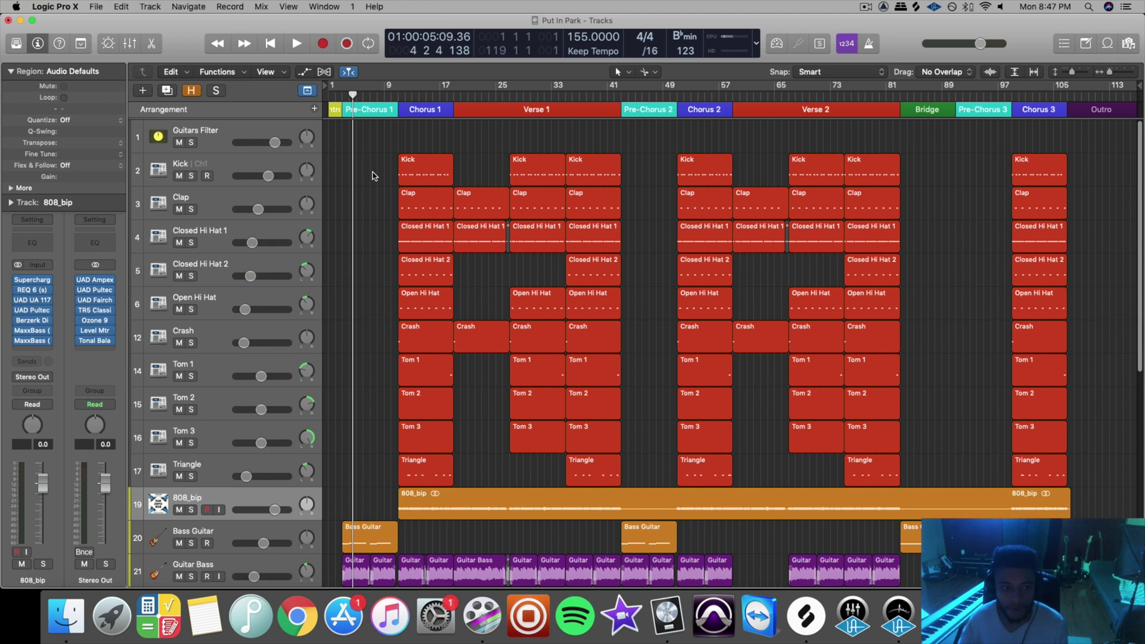
Select the Kick track, select all regions in the bars 49–57 cycle, and show the Mixer
{"action": "scroll", "coordinate": [374, 174], "scroll_direction": "down", "scroll_amount": 10}
{"action": "scroll", "coordinate": [373, 175], "scroll_direction": "up", "scroll_amount": 10}
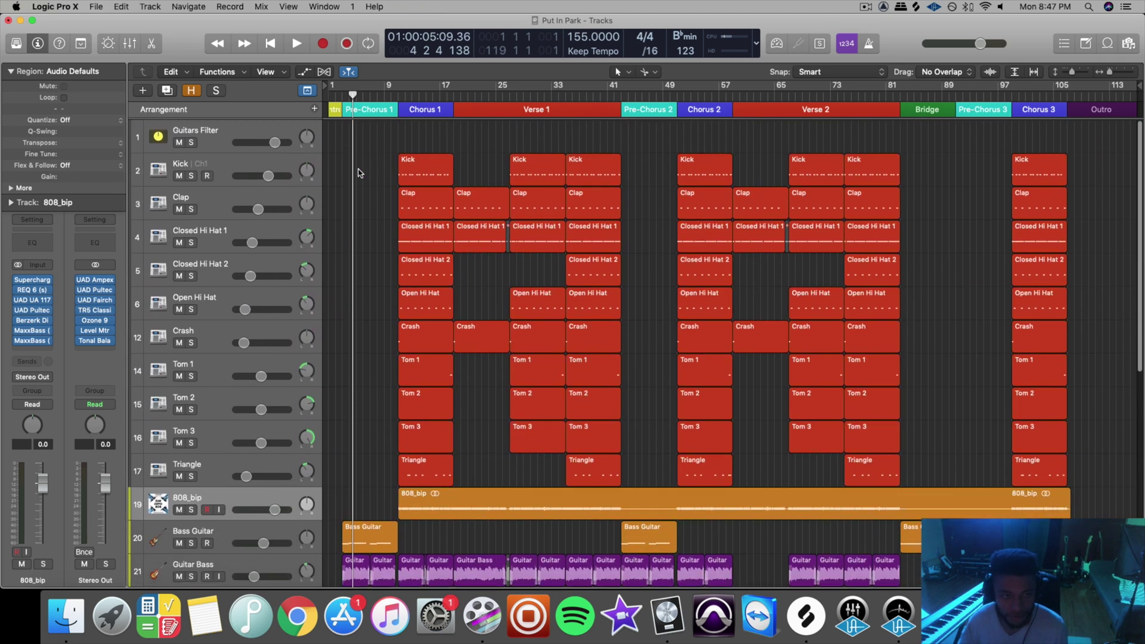
{"action": "left_click", "coordinate": [253, 160]}
{"action": "scroll", "coordinate": [261, 383], "scroll_direction": "down", "scroll_amount": 10}
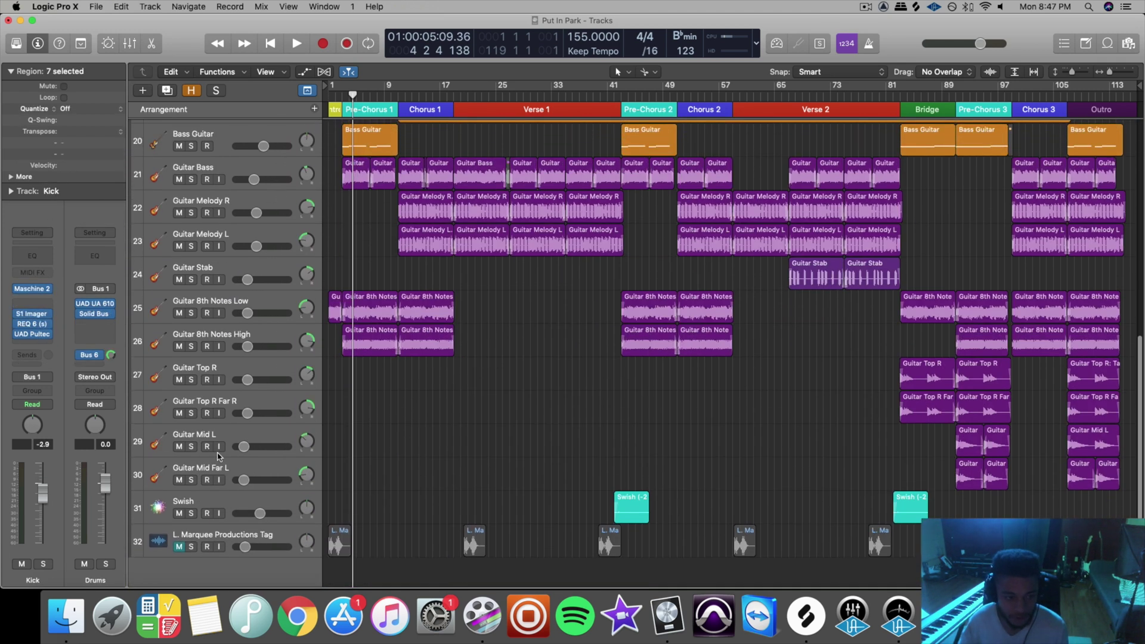
{"action": "scroll", "coordinate": [252, 431], "scroll_direction": "up", "scroll_amount": 10}
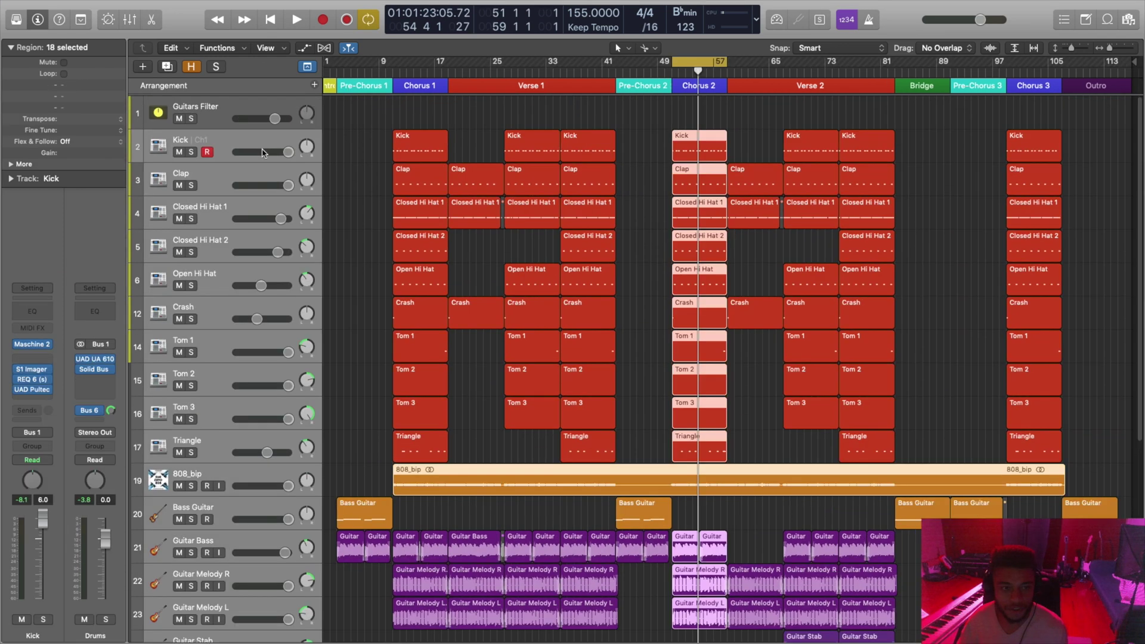
{"action": "scroll", "coordinate": [261, 174], "scroll_direction": "down", "scroll_amount": 3}
{"action": "scroll", "coordinate": [261, 173], "scroll_direction": "down", "scroll_amount": 5}
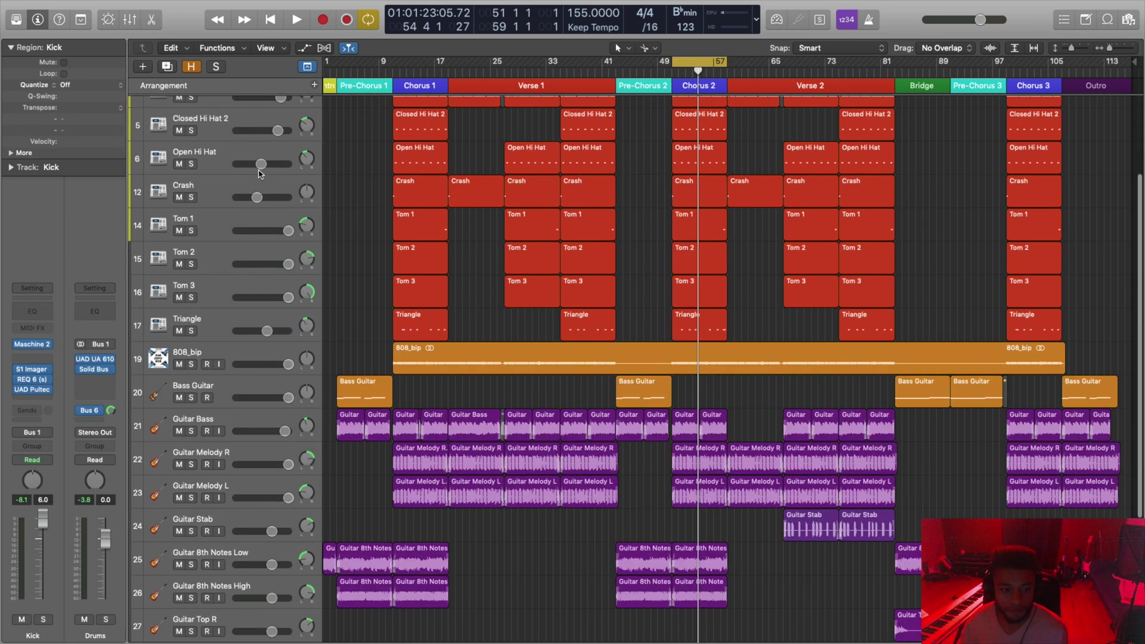
{"action": "key", "text": "shift+l"}
{"action": "key", "text": "x"}
{"action": "scroll", "coordinate": [903, 458], "scroll_direction": "right", "scroll_amount": 8}
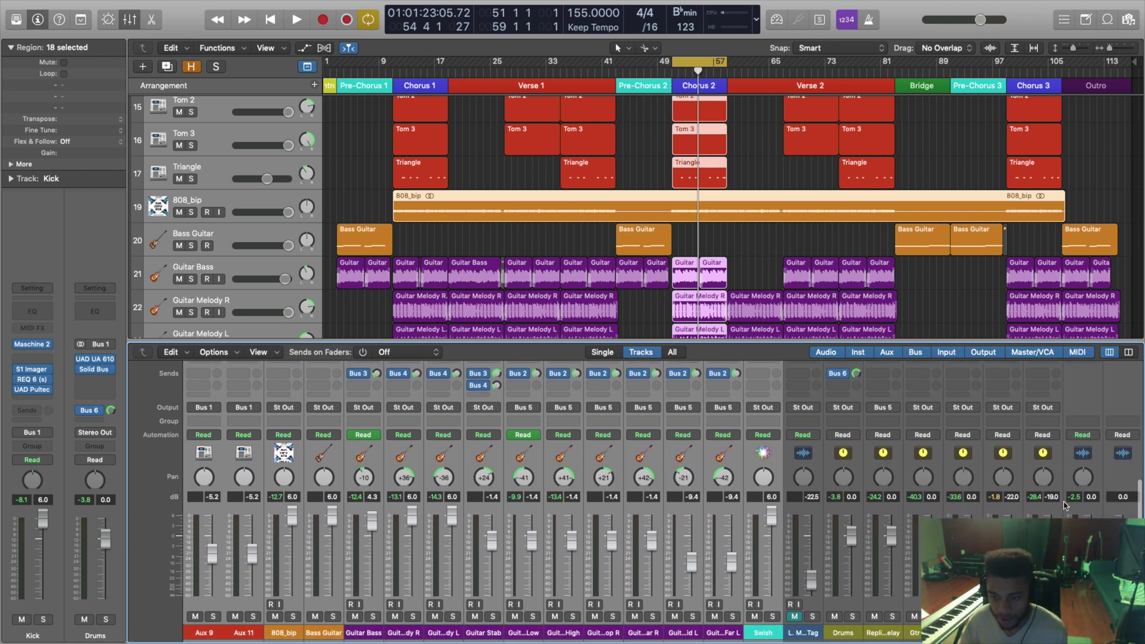
Play the cycle, then lower all channel faders together, Kick from -8.1 to -12.0 dB
{"action": "key", "text": "space"}
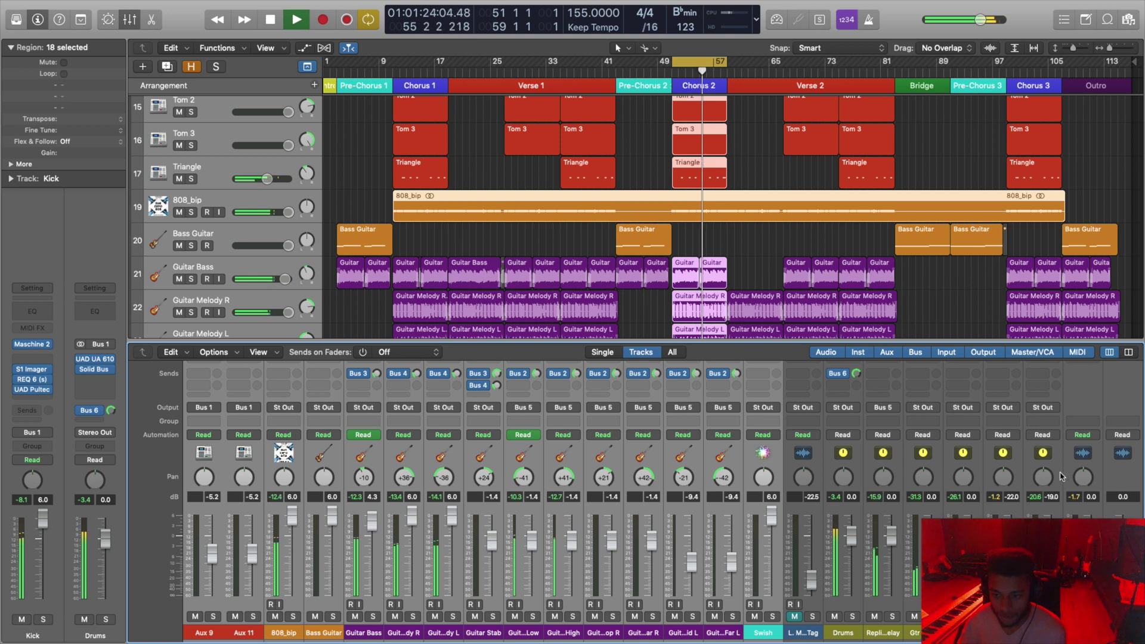
{"action": "key", "text": "space"}
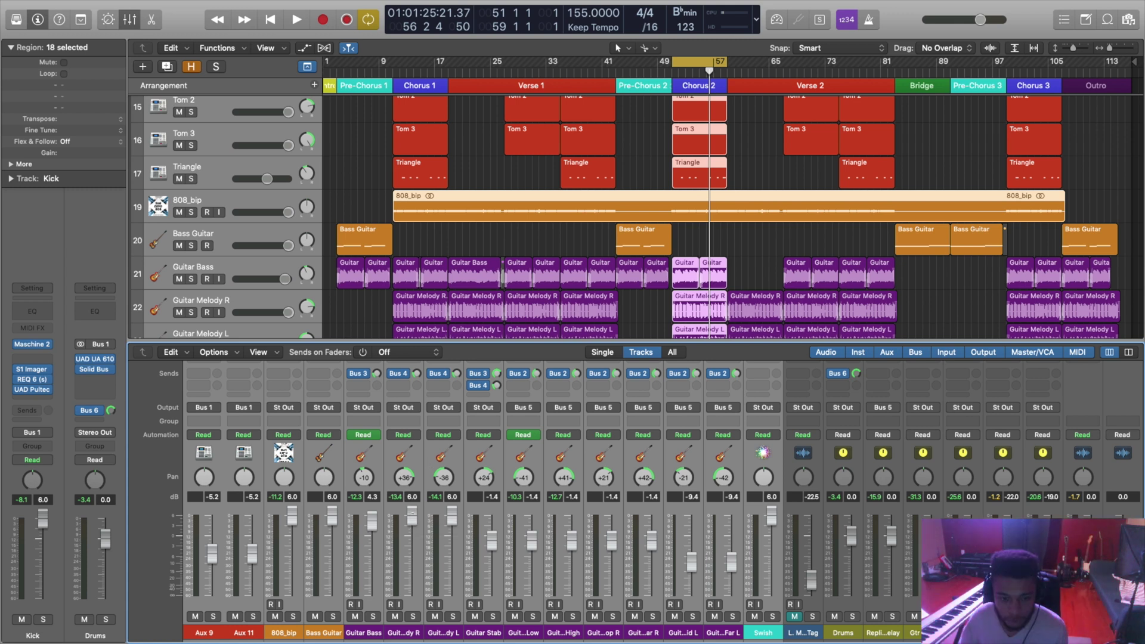
{"action": "left_click_drag", "start_coordinate": [411, 512], "coordinate": [412, 579]}
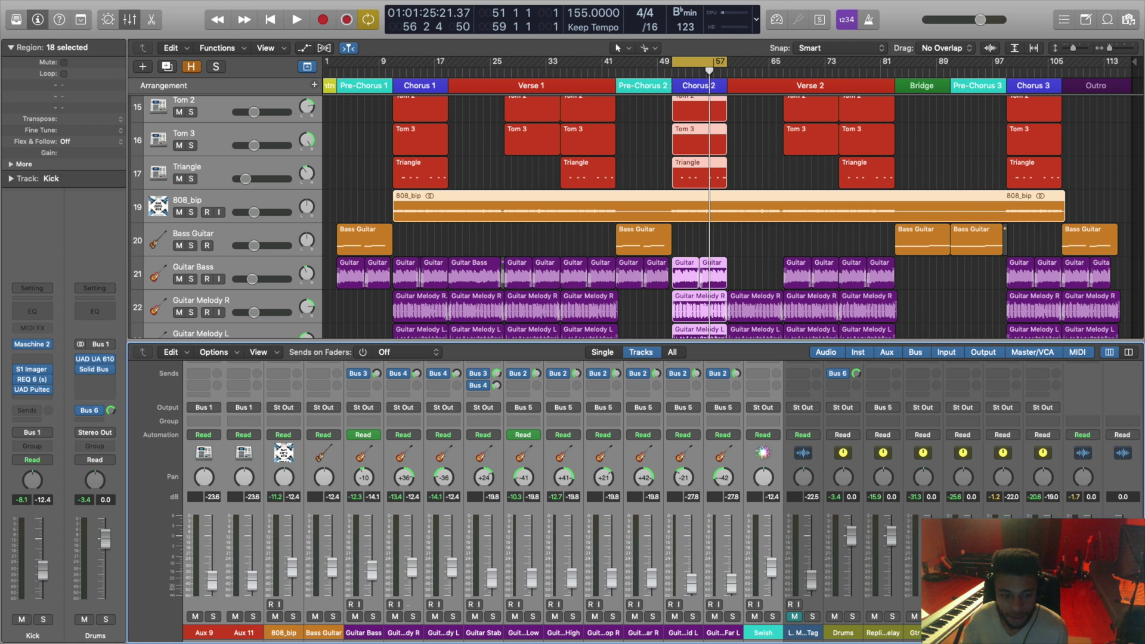
{"action": "scroll", "coordinate": [394, 510], "scroll_direction": "left", "scroll_amount": 10}
{"action": "scroll", "coordinate": [393, 510], "scroll_direction": "right", "scroll_amount": 15}
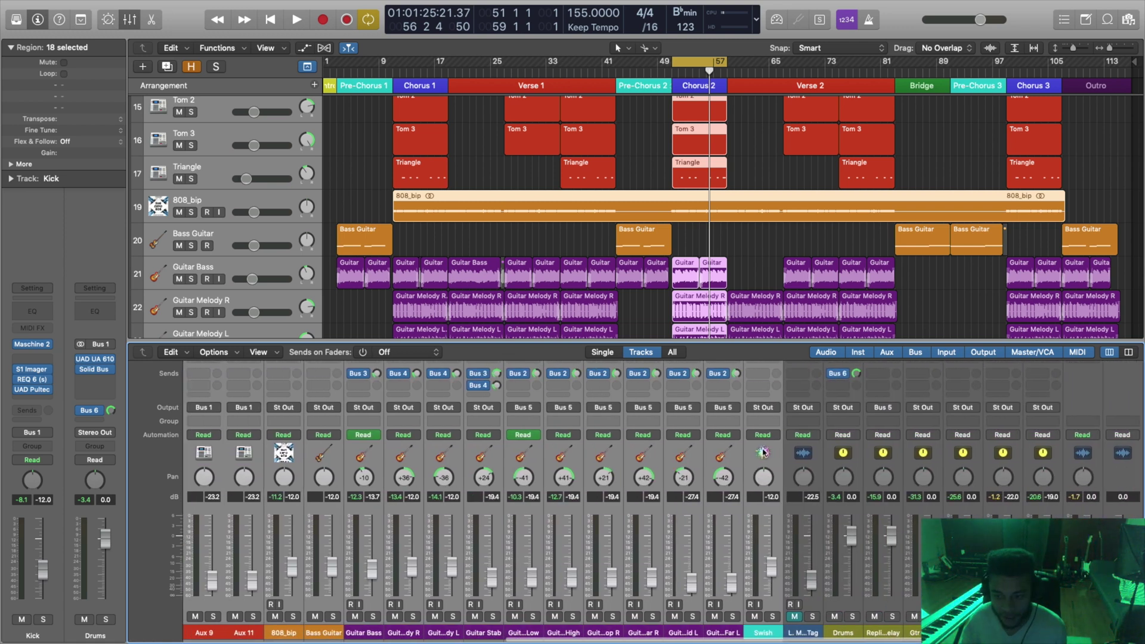
Replay the section to check the new levels, then close the Mixer
{"action": "key", "text": "space"}
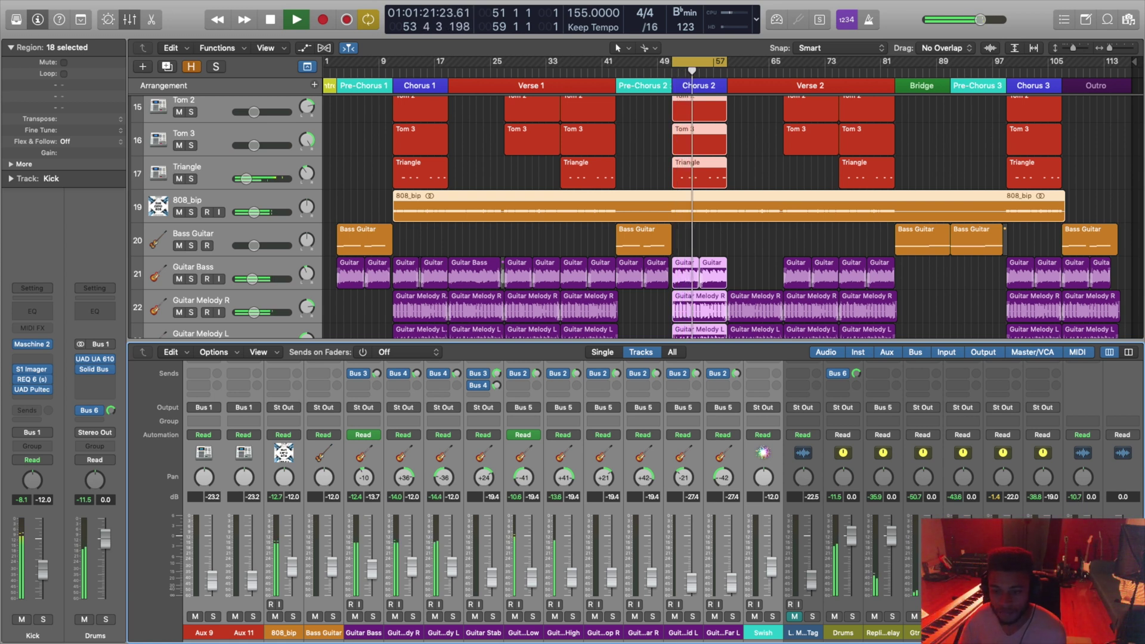
{"action": "key", "text": "space"}
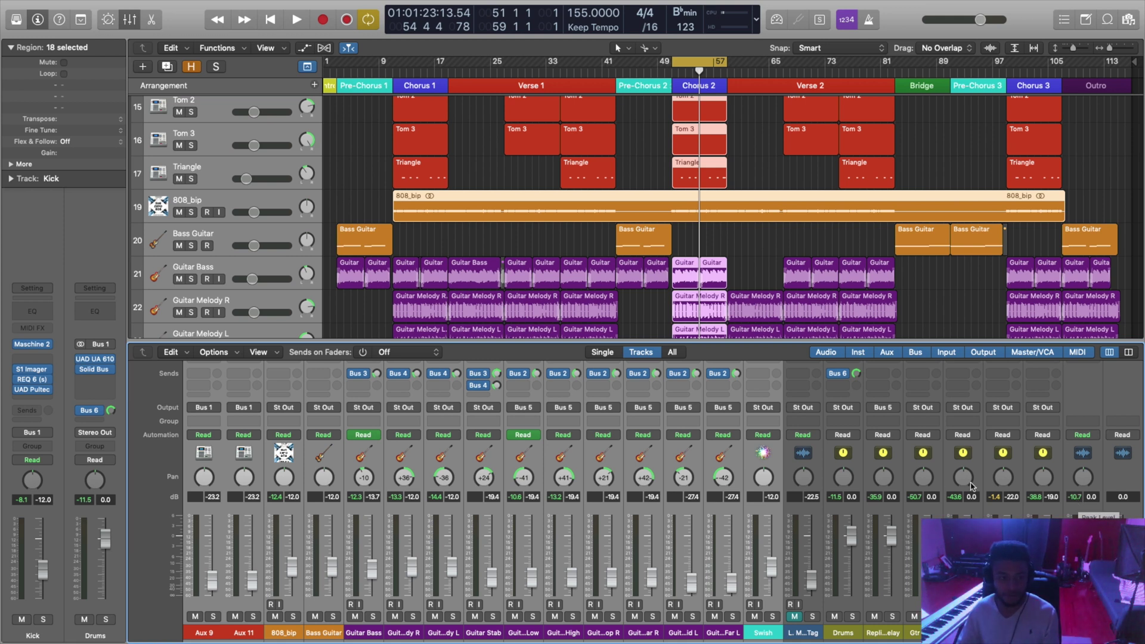
{"action": "scroll", "coordinate": [898, 503], "scroll_direction": "left", "scroll_amount": 4}
{"action": "scroll", "coordinate": [898, 502], "scroll_direction": "left", "scroll_amount": 10}
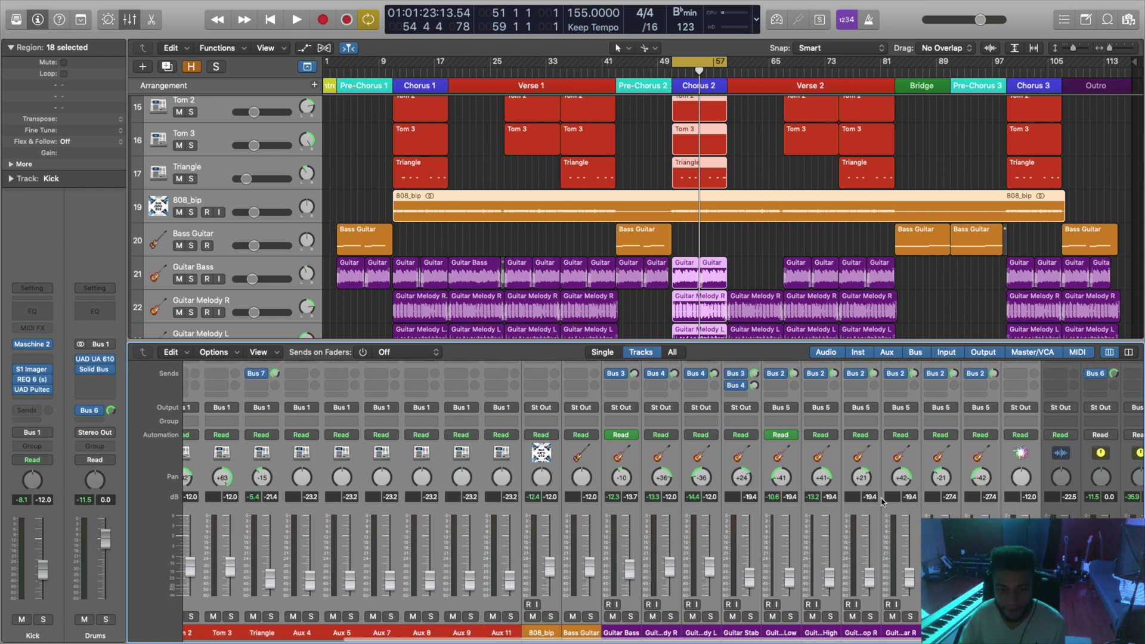
{"action": "key", "text": "x"}
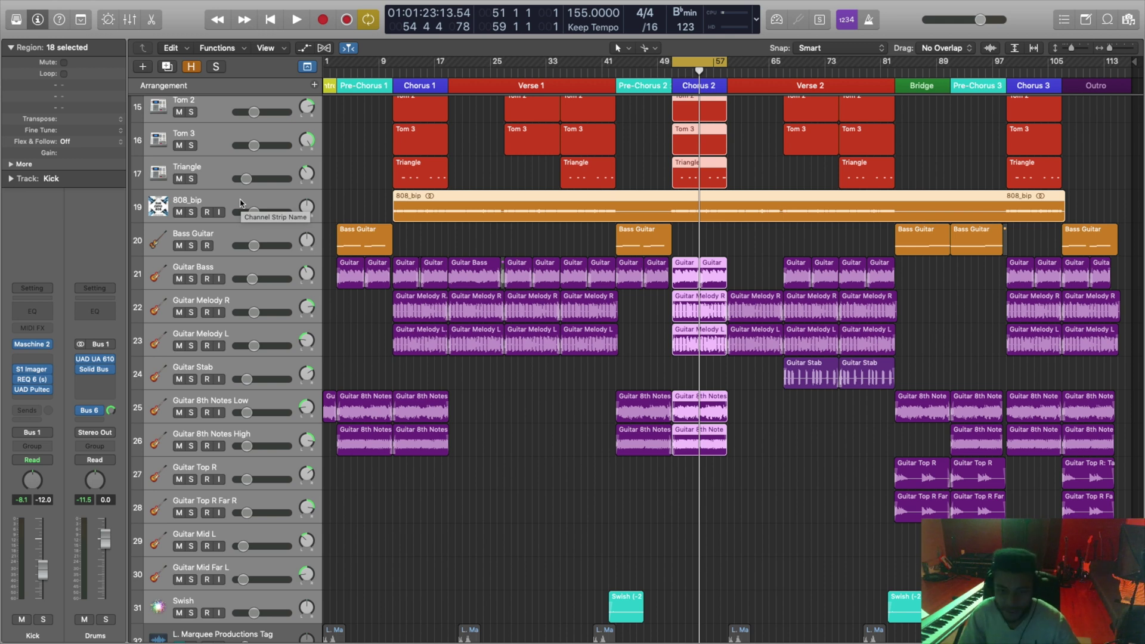
{"action": "key", "text": "x"}
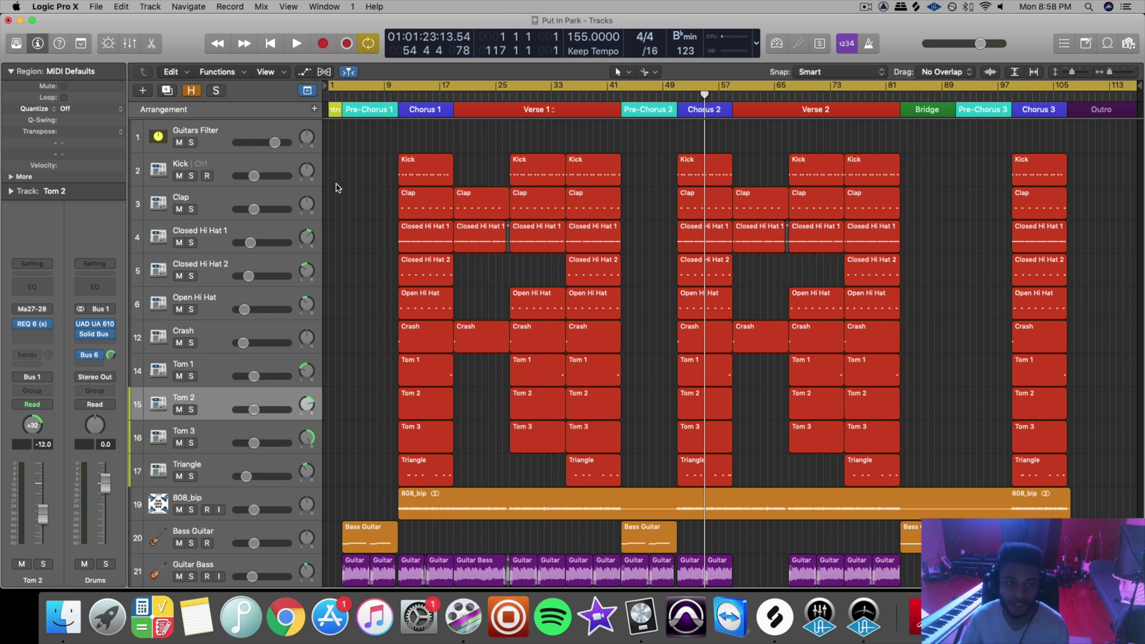
Export all tracks as audio files, browsing to the Trackouts folder in Music
{"action": "left_click", "coordinate": [98, 7]}
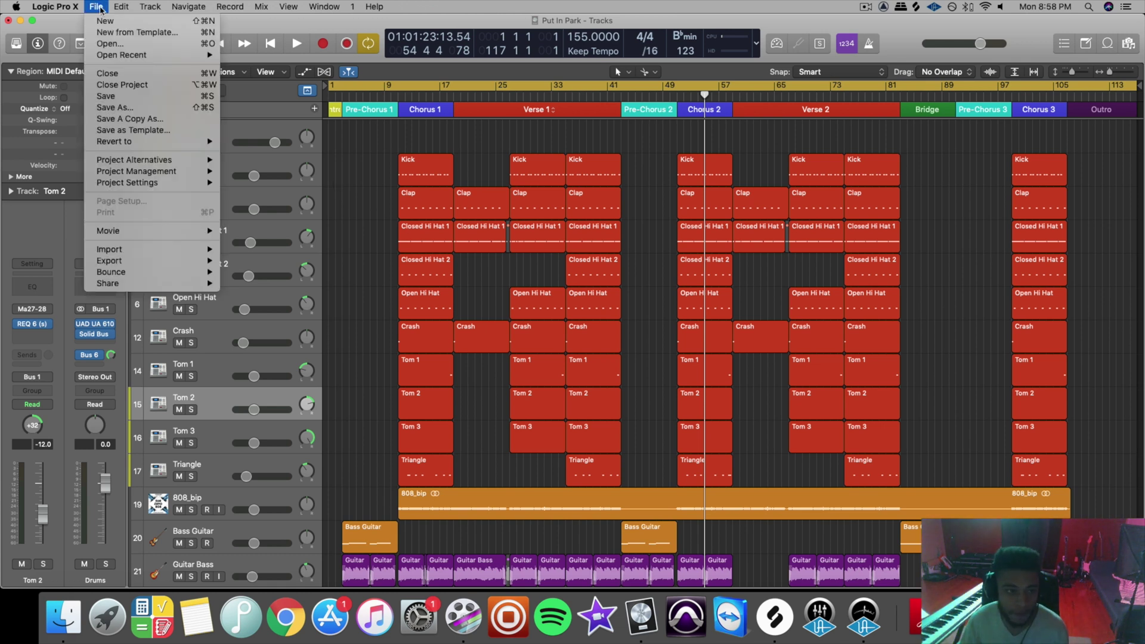
{"action": "mouse_move", "coordinate": [161, 262]}
{"action": "left_click", "coordinate": [339, 343]}
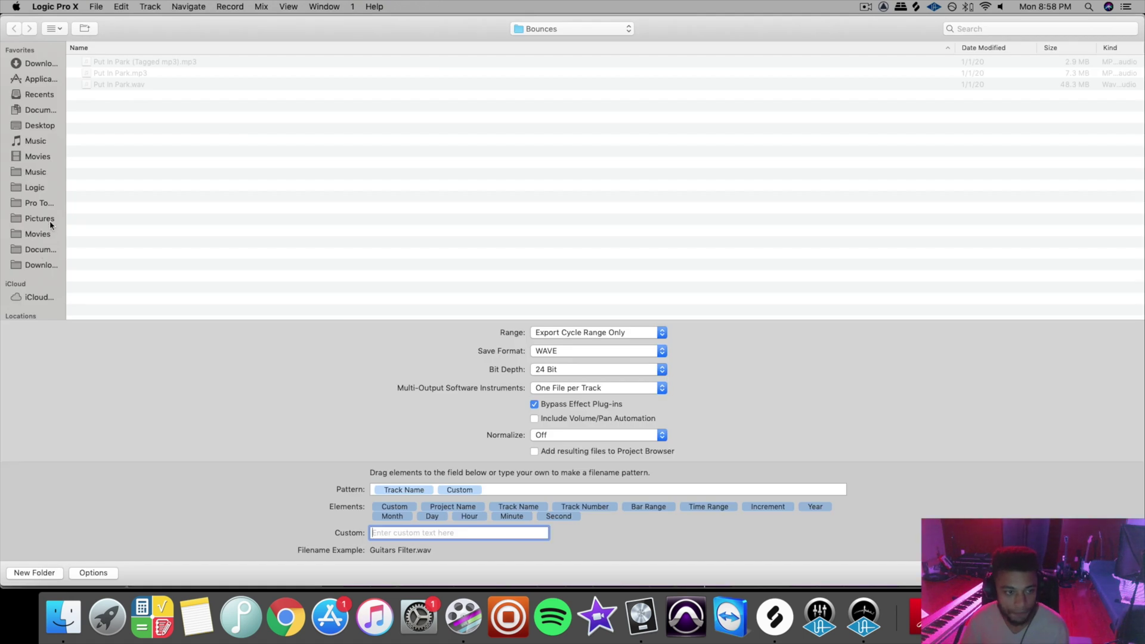
{"action": "left_click", "coordinate": [36, 172]}
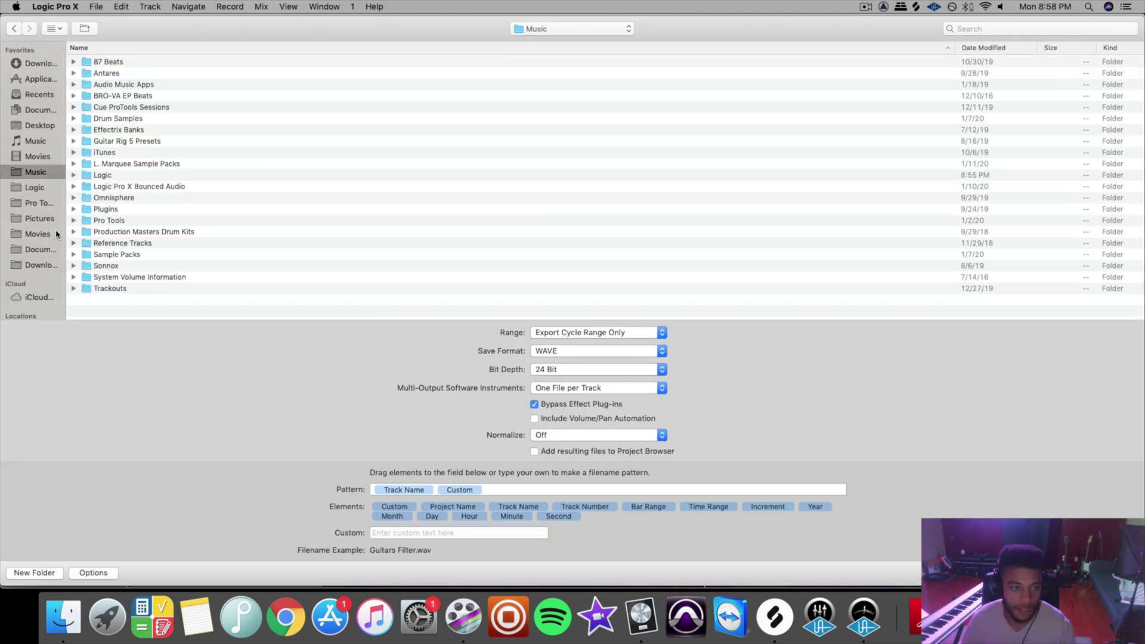
{"action": "double_click", "coordinate": [110, 289]}
{"action": "scroll", "coordinate": [263, 223], "scroll_direction": "up", "scroll_amount": 5}
{"action": "scroll", "coordinate": [263, 223], "scroll_direction": "down", "scroll_amount": 5}
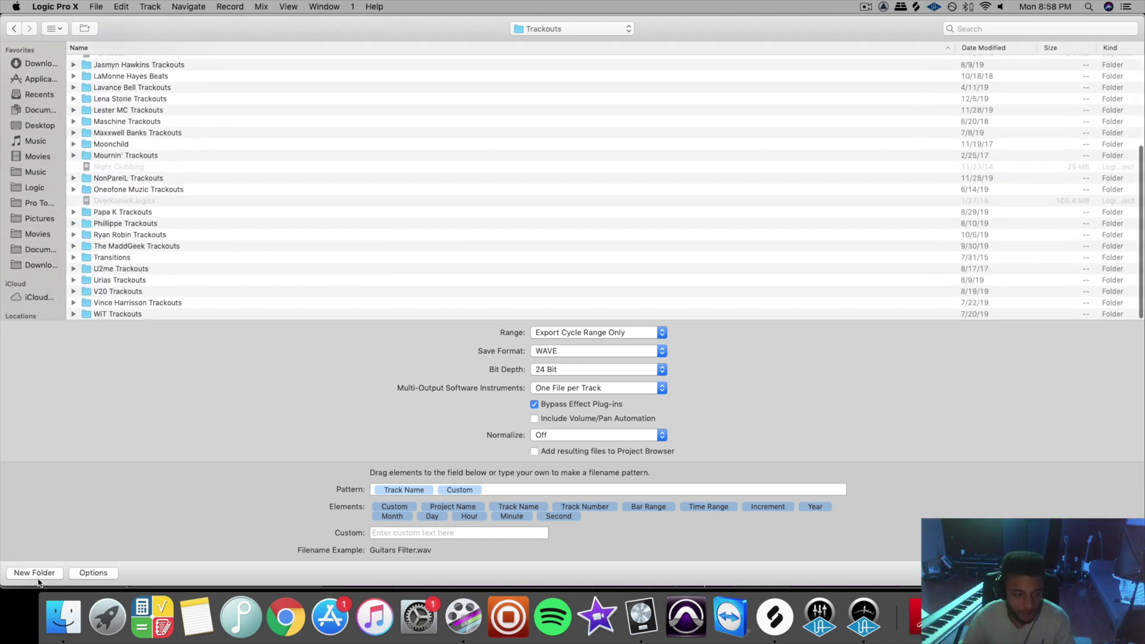
Create the folder 'Put In Park Trackouts (155 BPM B flat Minor)' inside Trackouts
{"action": "left_click", "coordinate": [38, 573]}
{"action": "type", "text": "Put "}
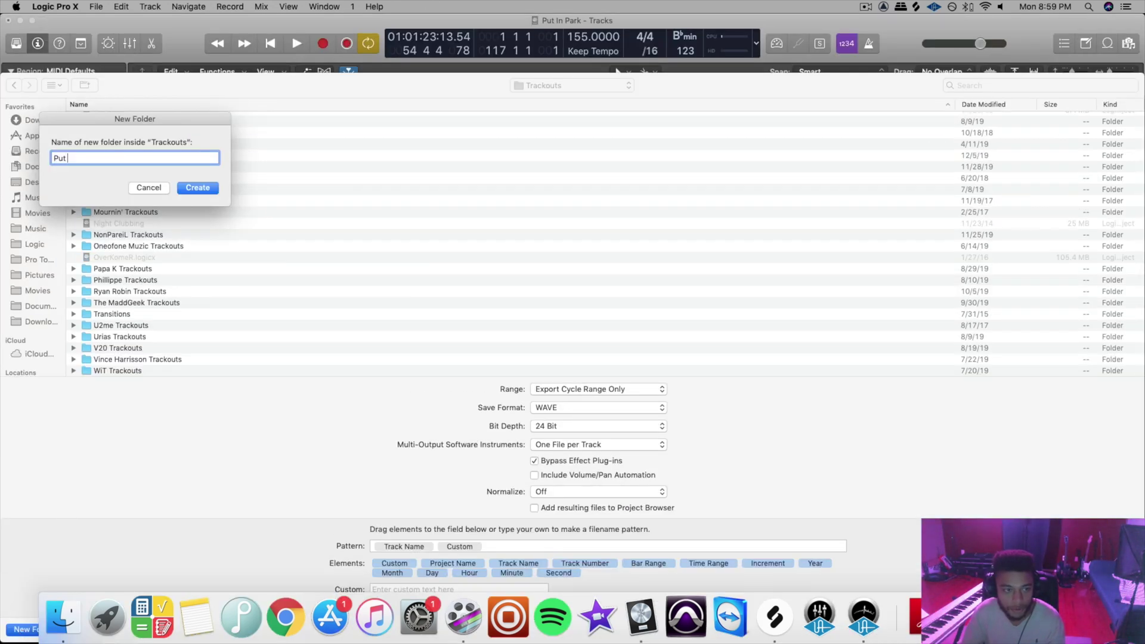
{"action": "type", "text": "In Park Trackouts (155"}
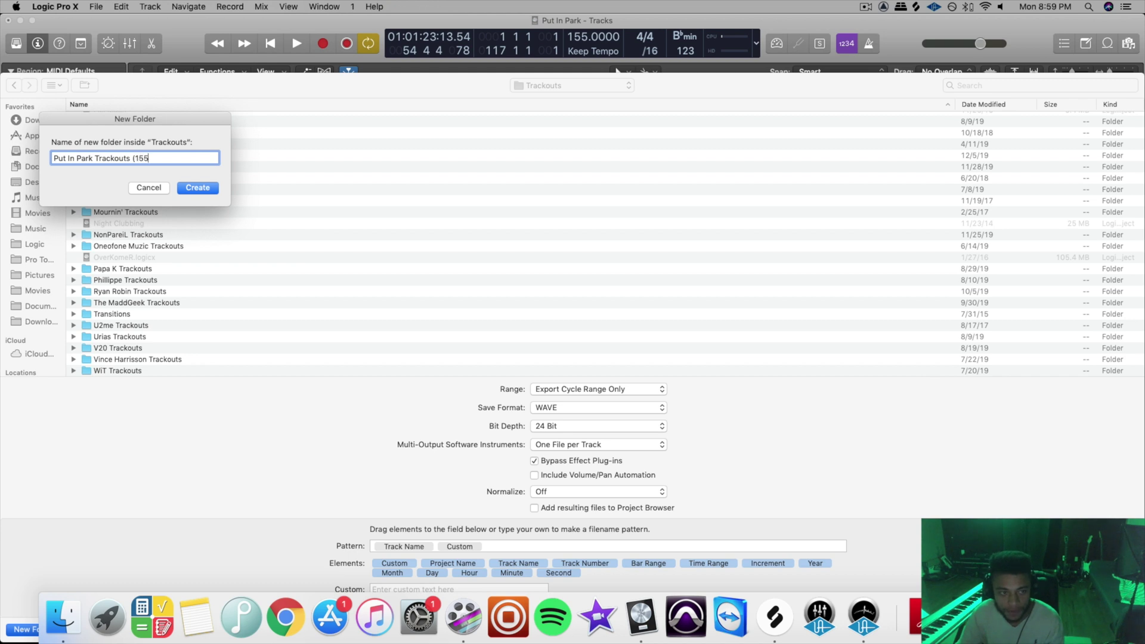
{"action": "type", "text": "BPM"}
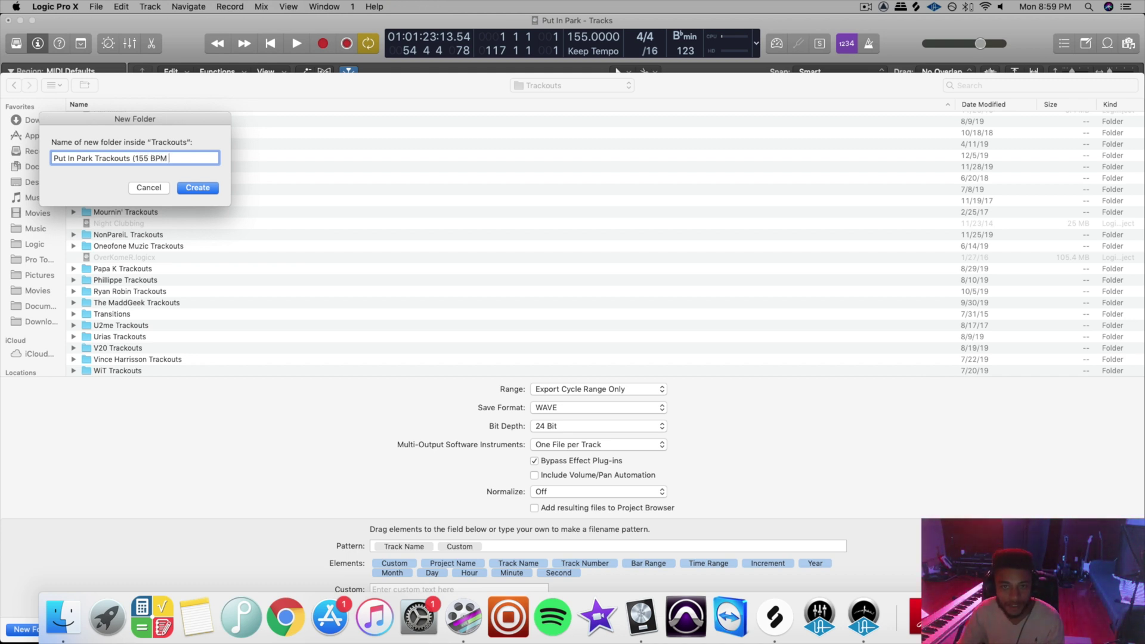
{"action": "type", "text": " B flat Minor)"}
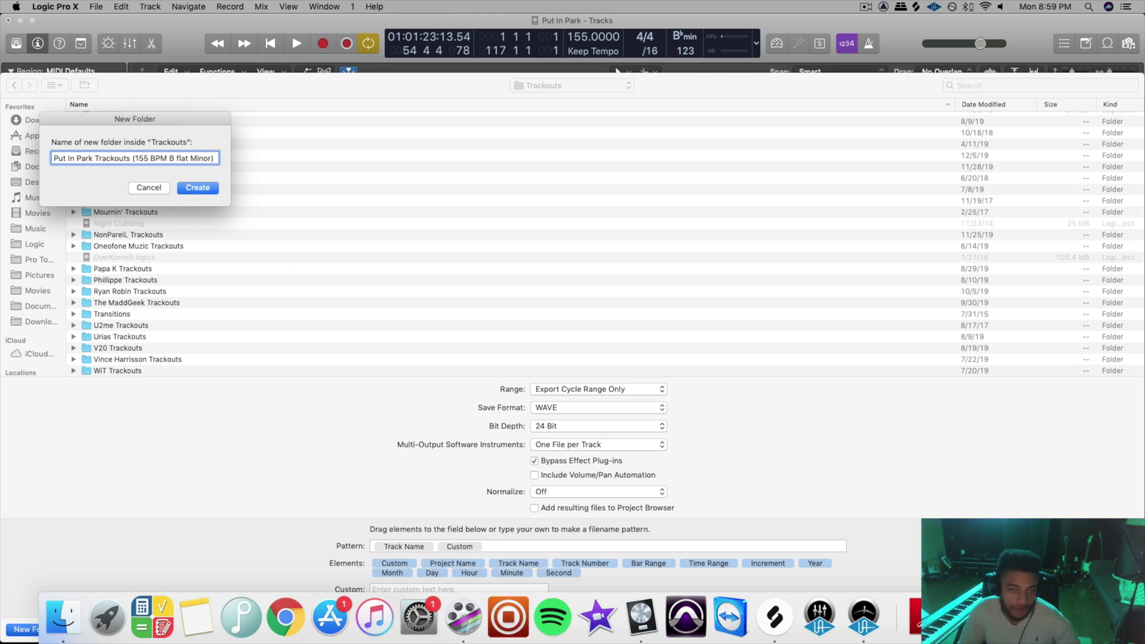
{"action": "key", "text": "Return"}
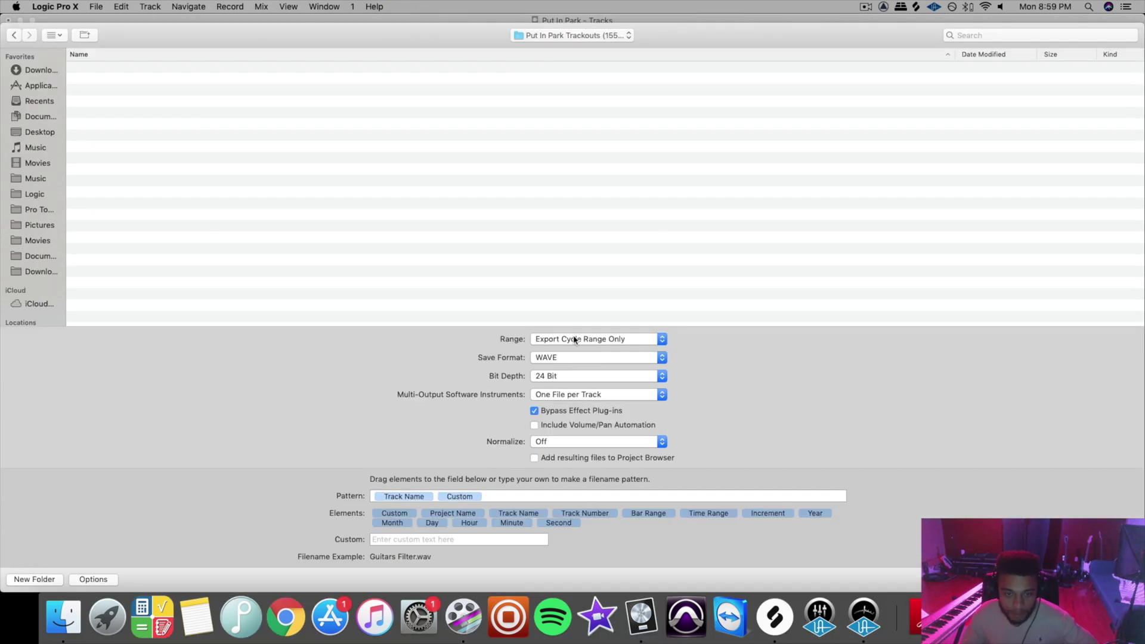
Keep the export set to cycle range only, WAVE format and 24 Bit depth
{"action": "left_click", "coordinate": [575, 340]}
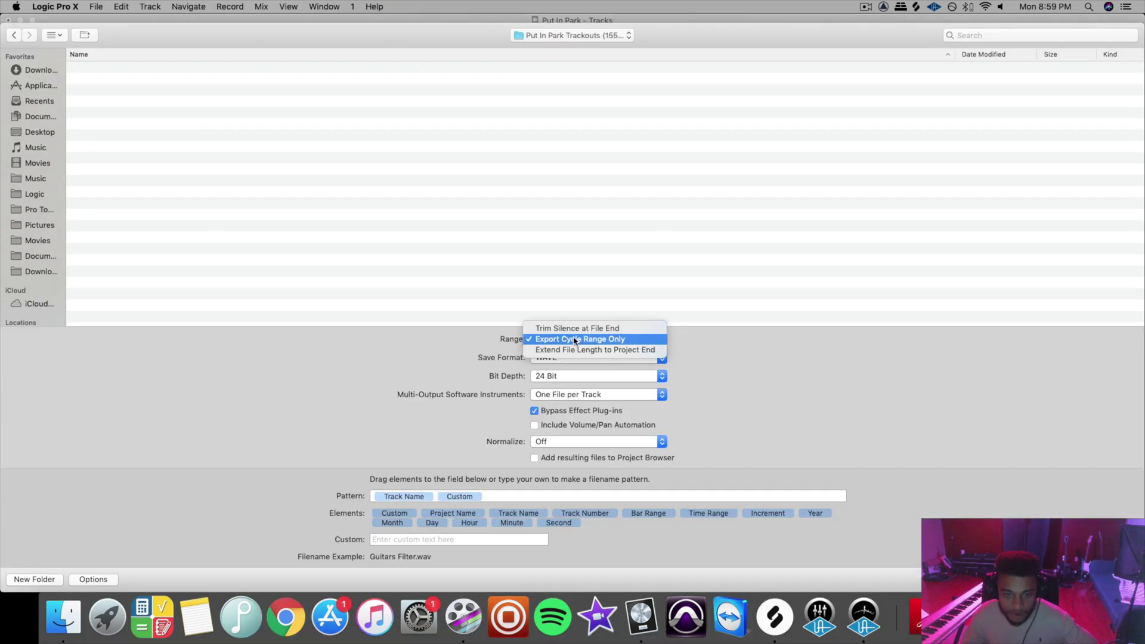
{"action": "left_click", "coordinate": [575, 339]}
{"action": "left_click", "coordinate": [597, 357]}
{"action": "left_click", "coordinate": [813, 358]}
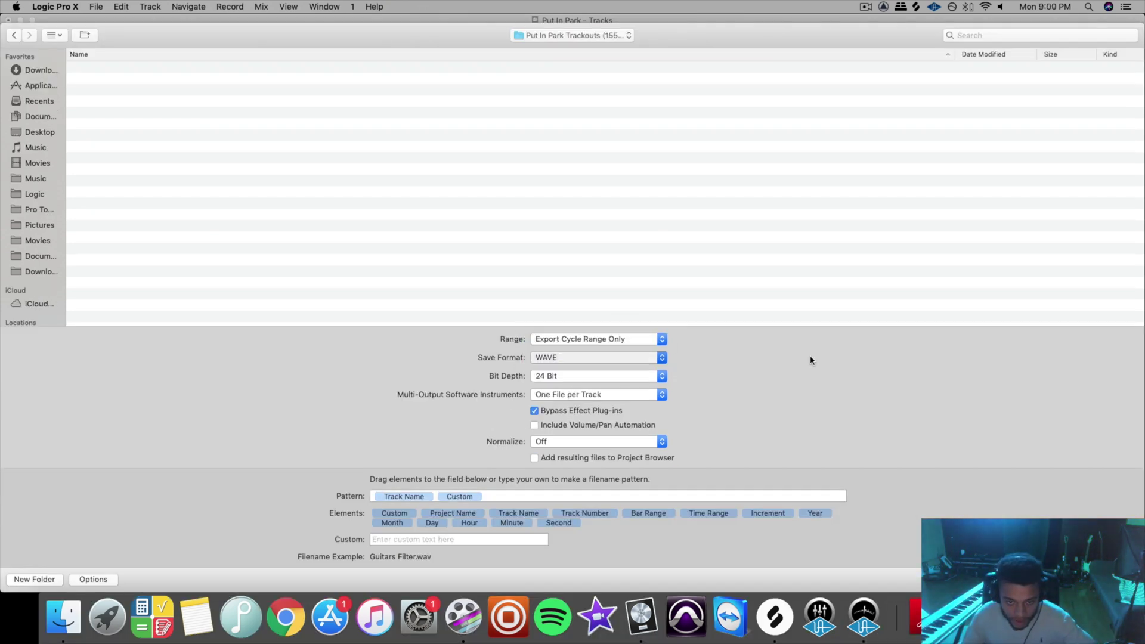
{"action": "left_click", "coordinate": [546, 375]}
{"action": "left_click", "coordinate": [760, 377]}
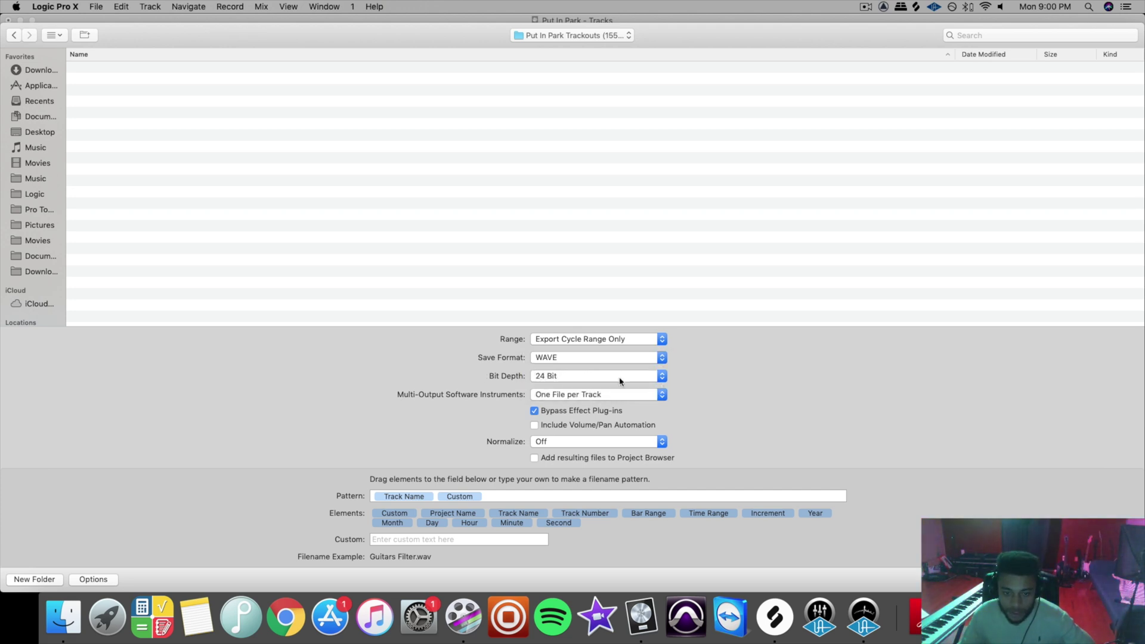
{"action": "left_click", "coordinate": [621, 376]}
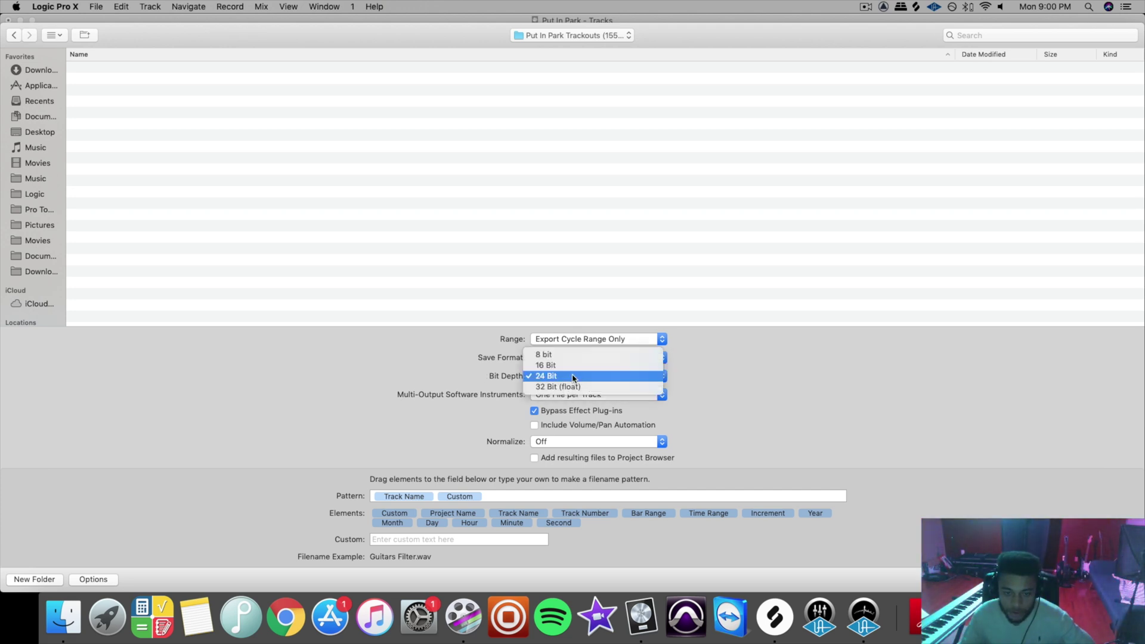
{"action": "left_click", "coordinate": [534, 377]}
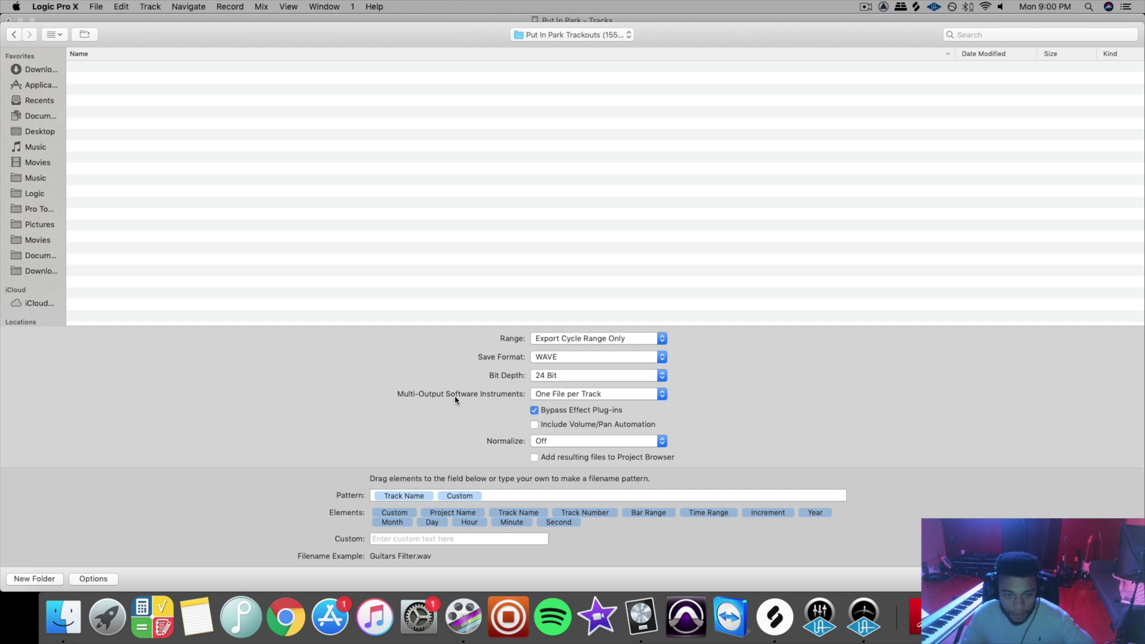
Keep one file per track, effect plug-ins bypassed and Normalize Off, then export
{"action": "left_click", "coordinate": [569, 398]}
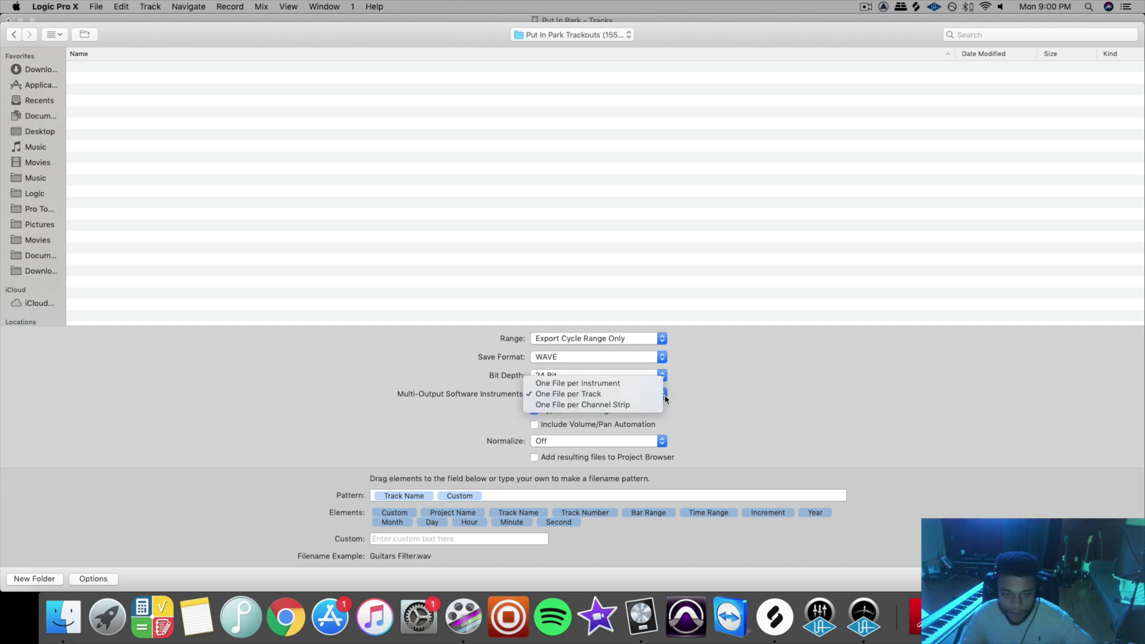
{"action": "left_click", "coordinate": [568, 392]}
{"action": "left_click", "coordinate": [534, 410]}
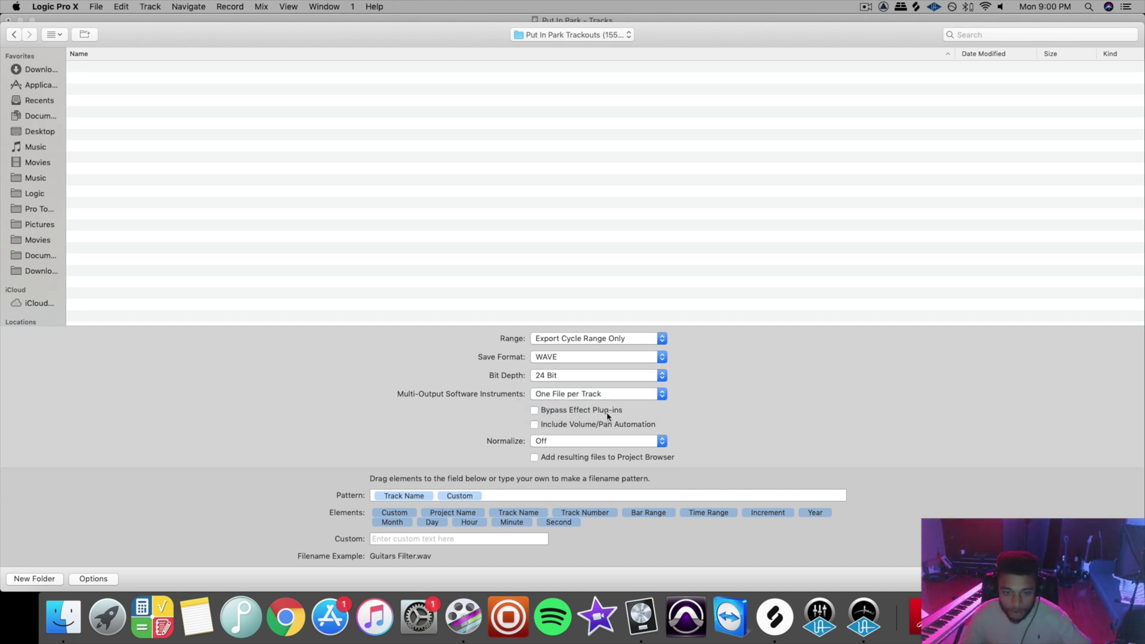
{"action": "left_click", "coordinate": [551, 411]}
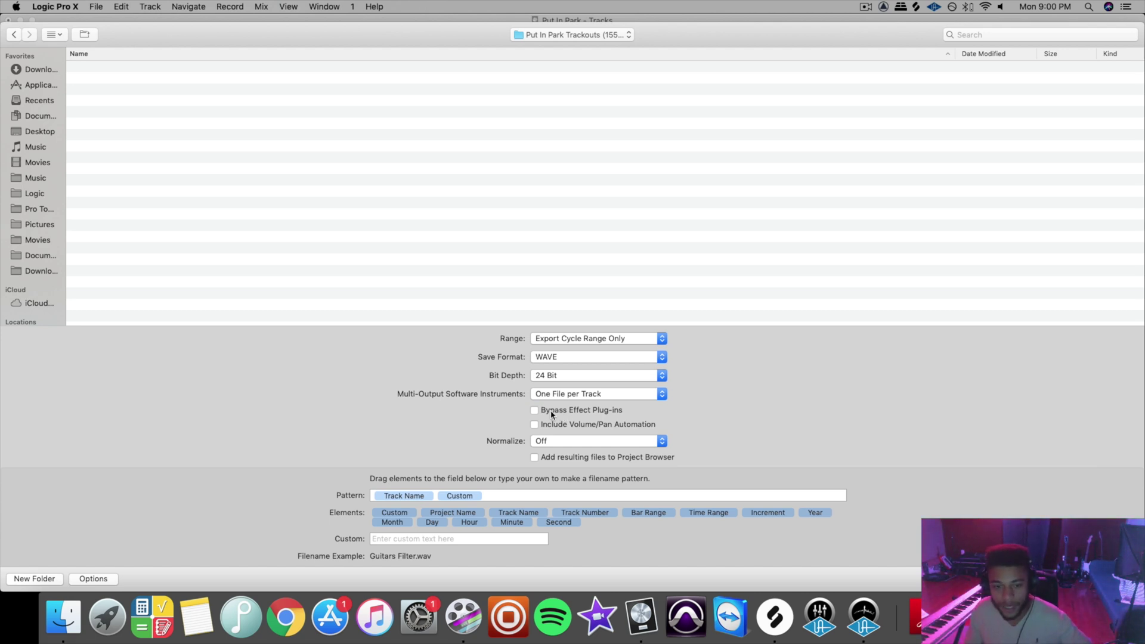
{"action": "left_click", "coordinate": [534, 410]}
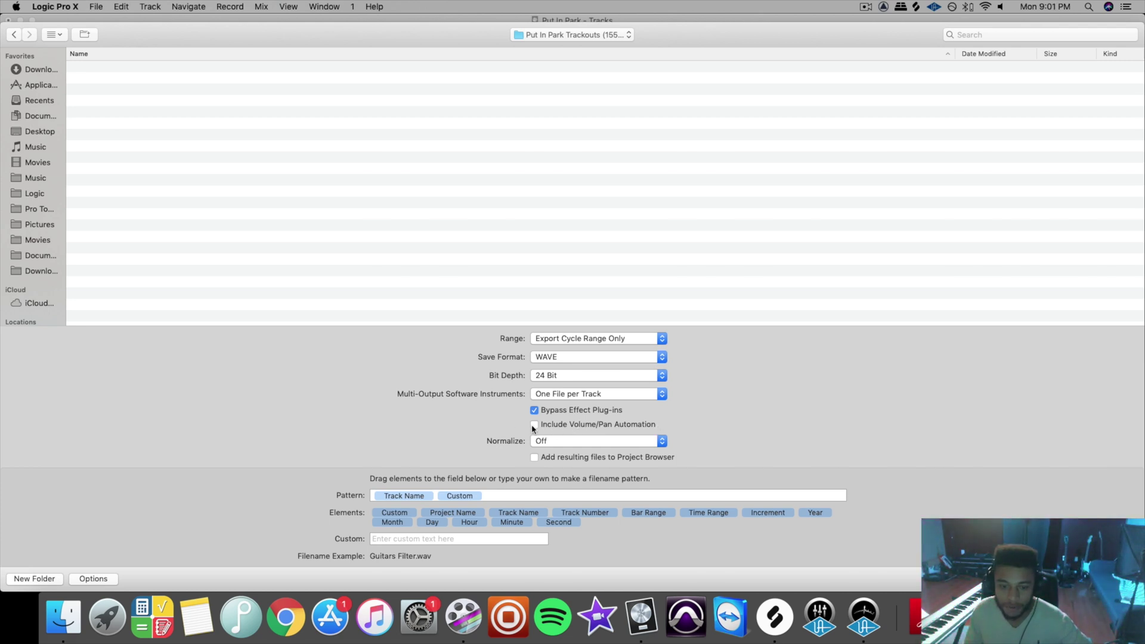
{"action": "left_click", "coordinate": [546, 441]}
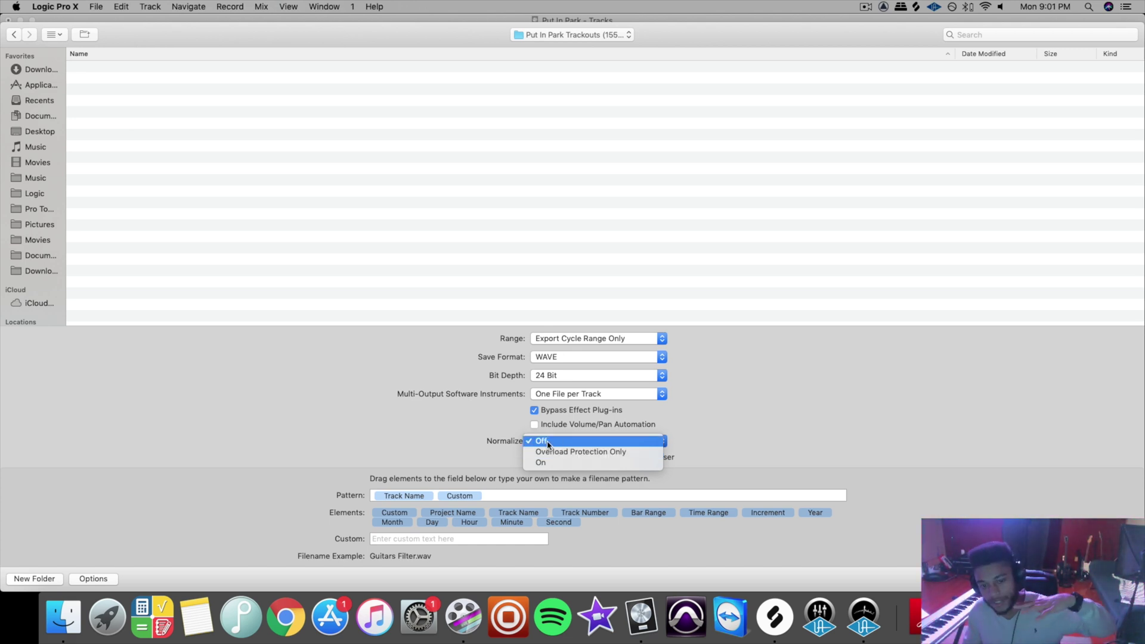
{"action": "left_click", "coordinate": [580, 442]}
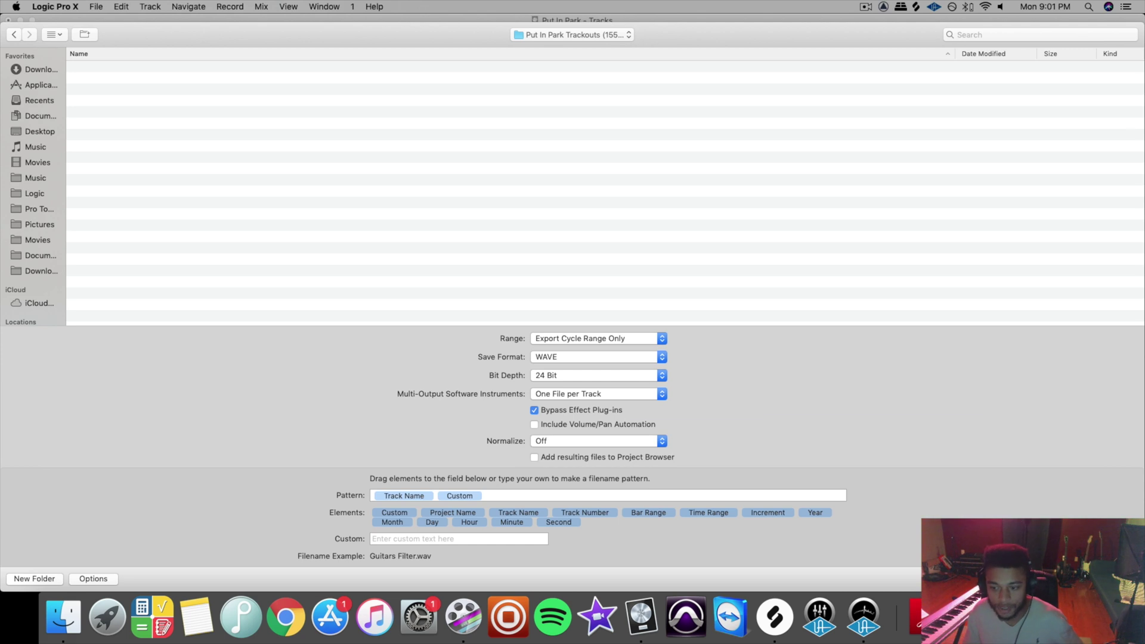
{"action": "key", "text": "Return"}
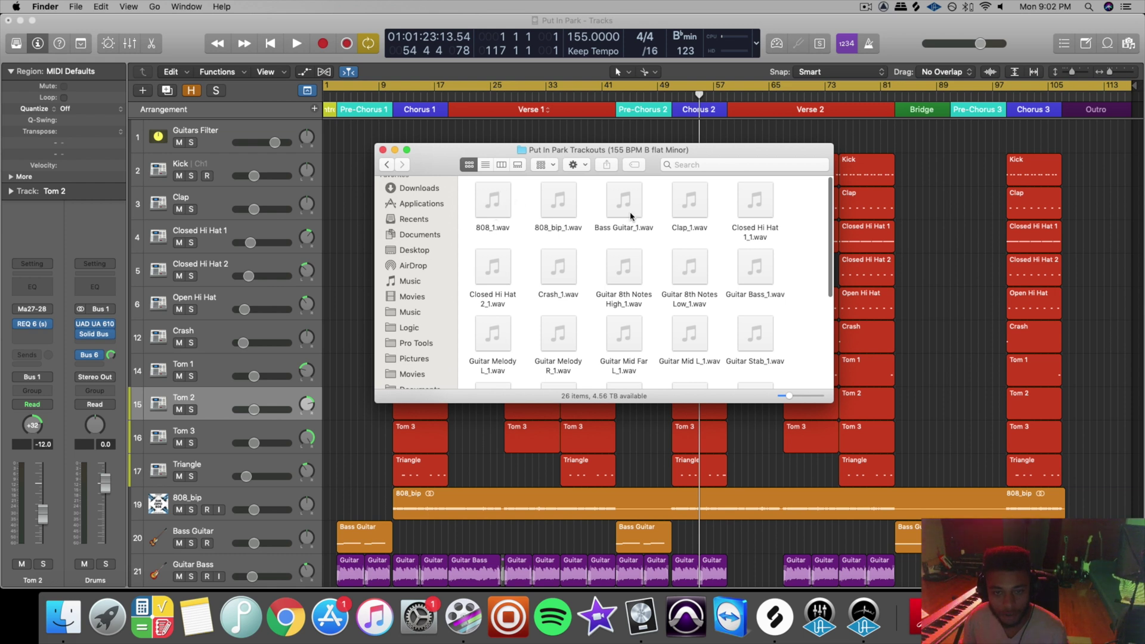
Scroll through the 26 exported WAV stems in the Put In Park Trackouts folder
{"action": "scroll", "coordinate": [631, 216], "scroll_direction": "down", "scroll_amount": 3}
{"action": "scroll", "coordinate": [656, 227], "scroll_direction": "up", "scroll_amount": 3}
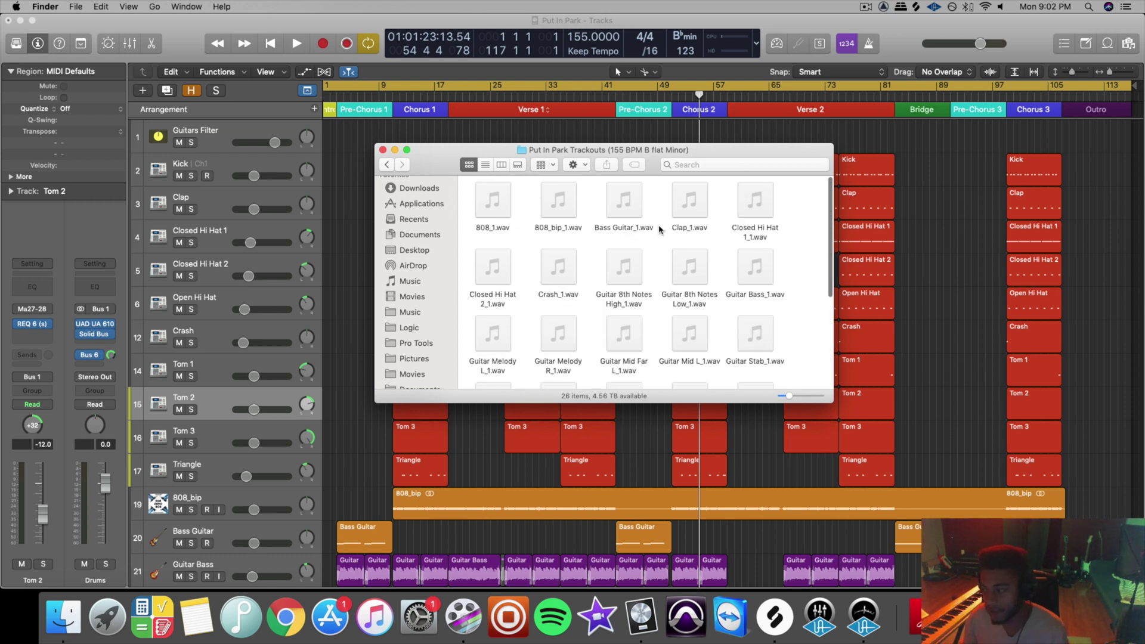
{"action": "scroll", "coordinate": [660, 230], "scroll_direction": "down", "scroll_amount": 5}
{"action": "scroll", "coordinate": [666, 227], "scroll_direction": "up", "scroll_amount": 5}
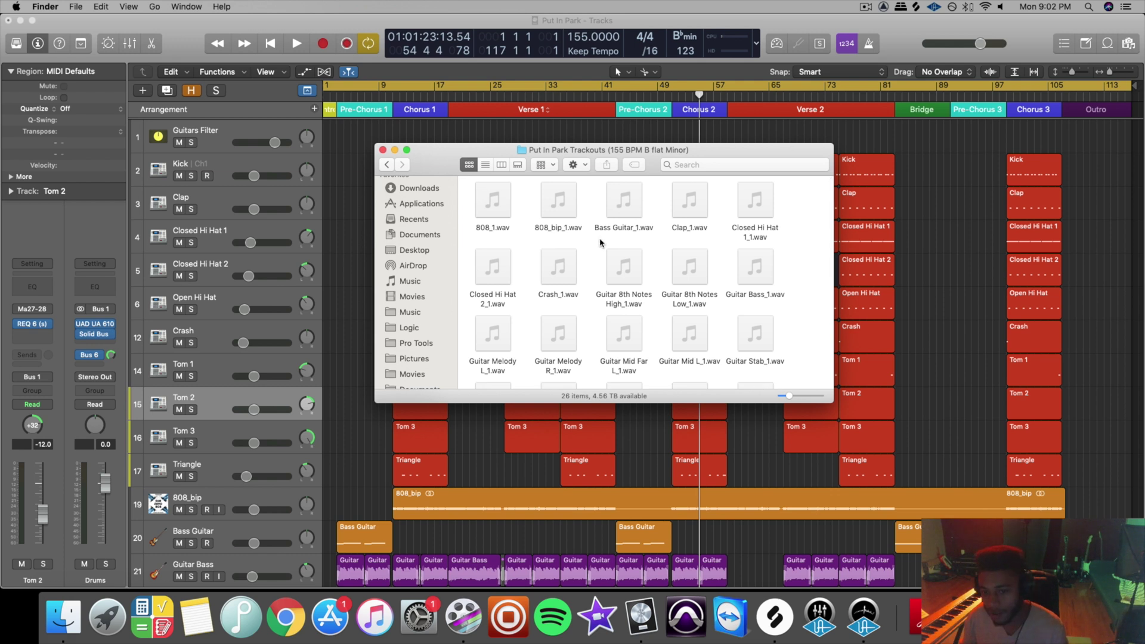
{"action": "scroll", "coordinate": [600, 241], "scroll_direction": "down", "scroll_amount": 2}
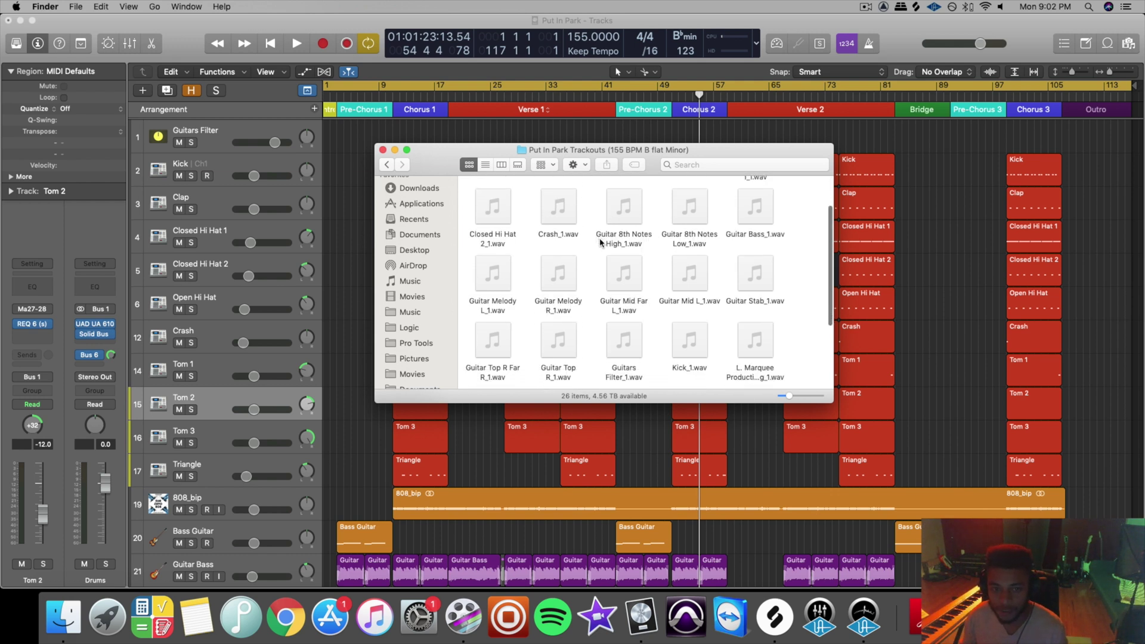
{"action": "scroll", "coordinate": [600, 242], "scroll_direction": "up", "scroll_amount": 2}
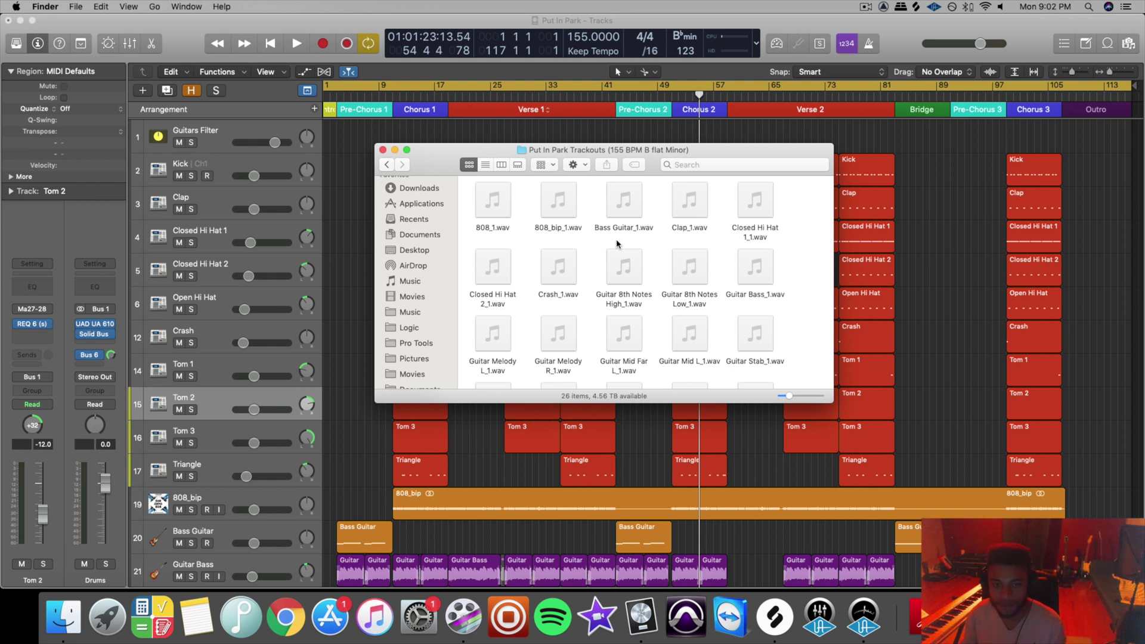
Compress the Put In Park Trackouts (155 BPM B flat Minor) folder in Trackouts into a zip
{"action": "left_click", "coordinate": [386, 164]}
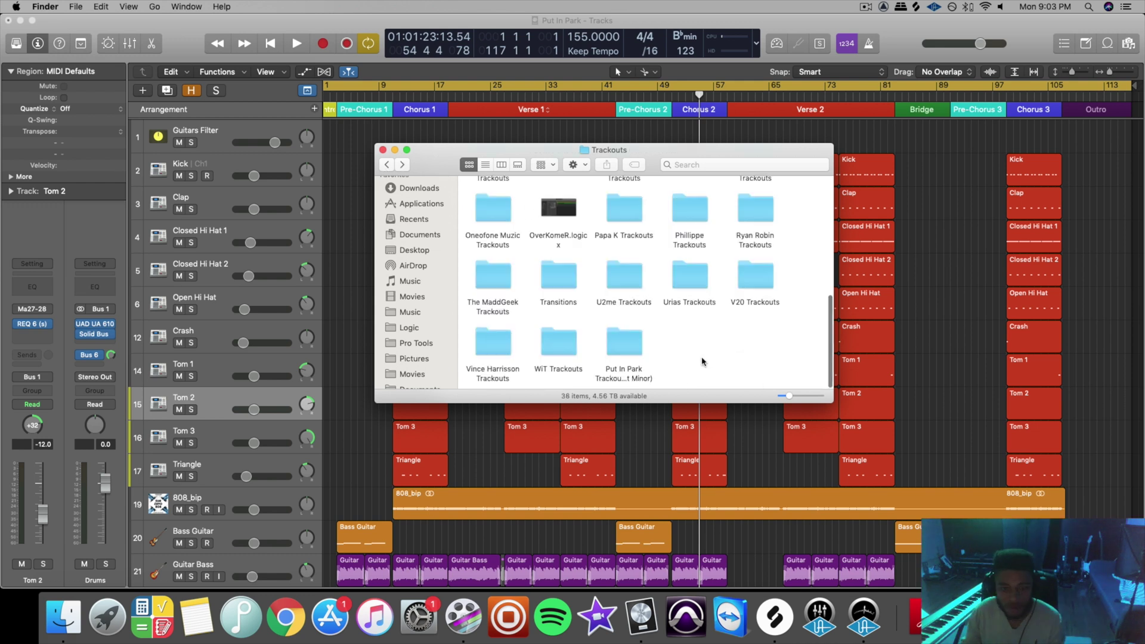
{"action": "left_click", "coordinate": [622, 350]}
{"action": "right_click", "coordinate": [621, 350]}
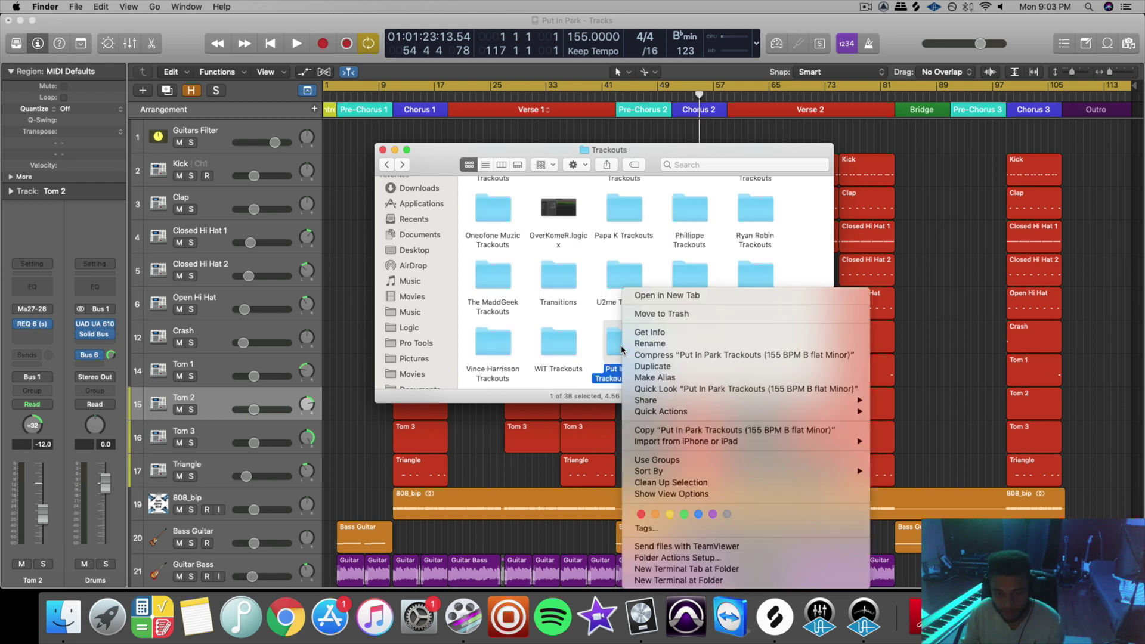
{"action": "left_click", "coordinate": [684, 355]}
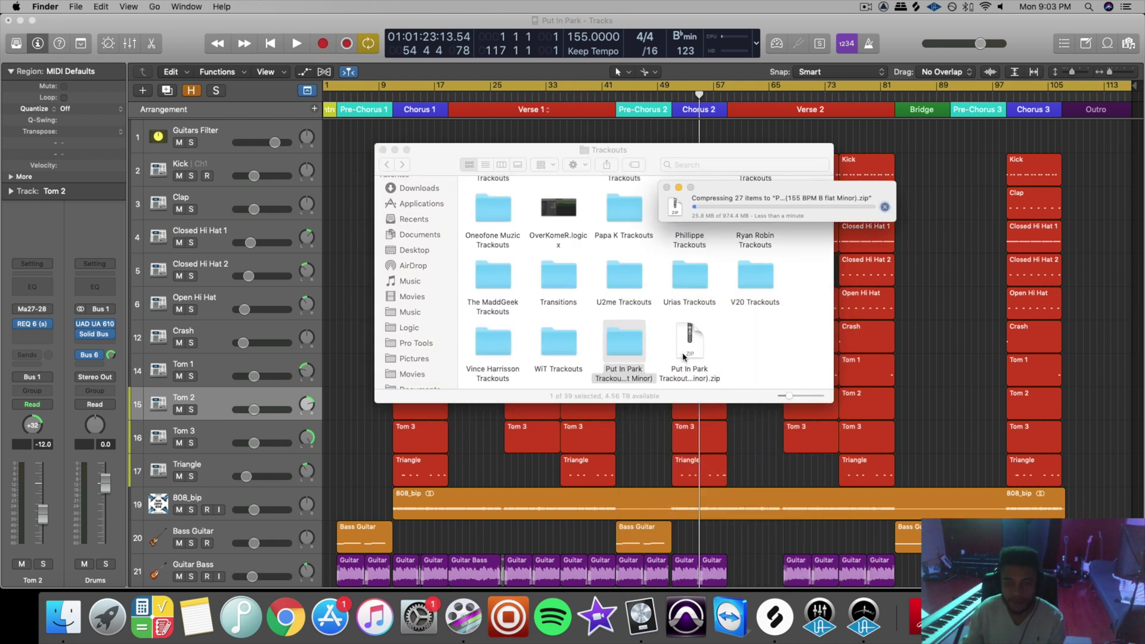